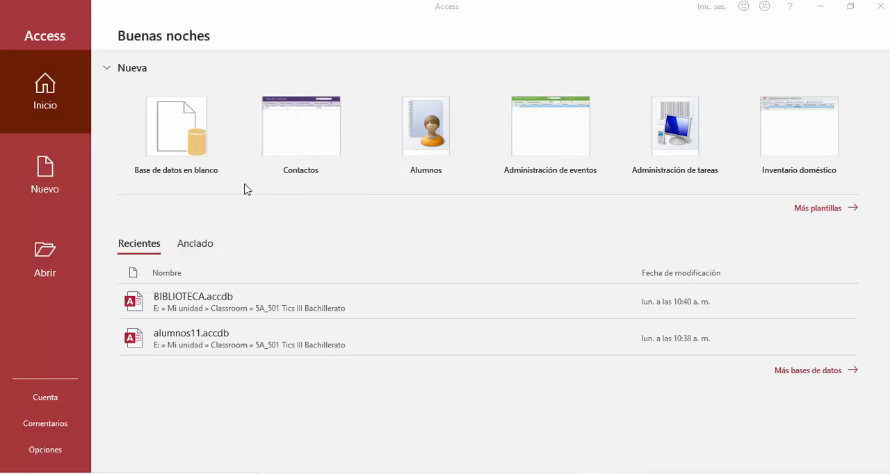
# Create a new blank database.
pyautogui.click(183, 143)
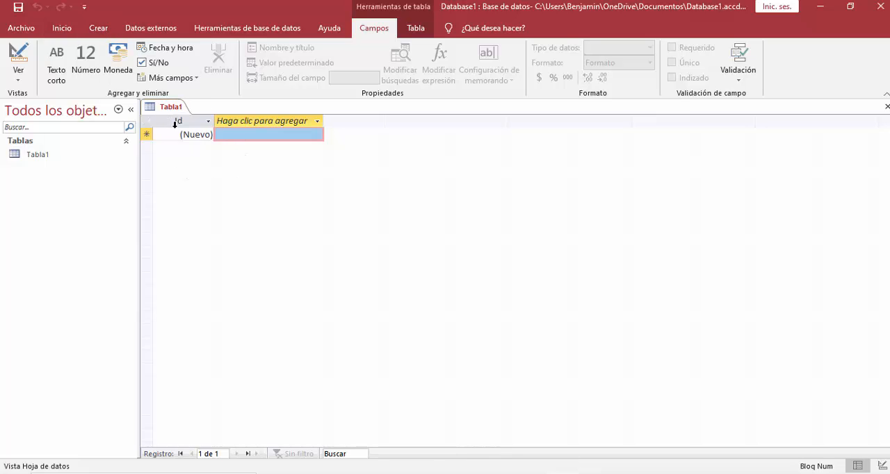
pyautogui.click(97, 29)
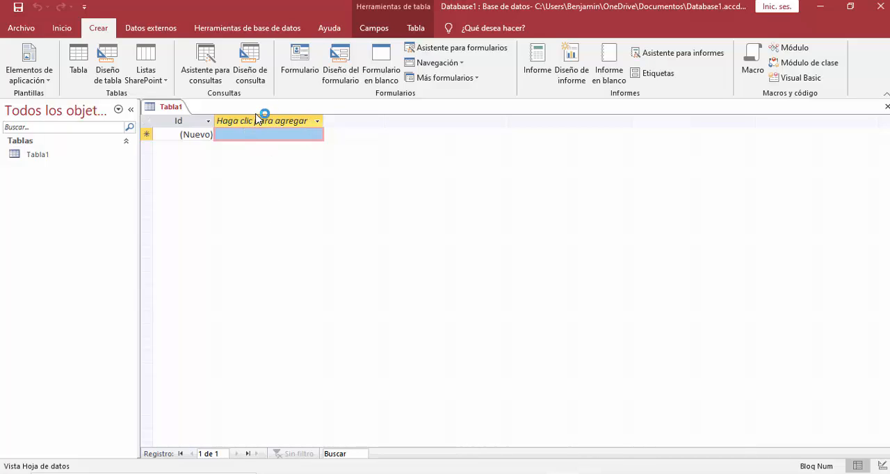
# Add a short text (Texto corto) field named "Nombre del libro" to Tabla1.
pyautogui.click(318, 122)
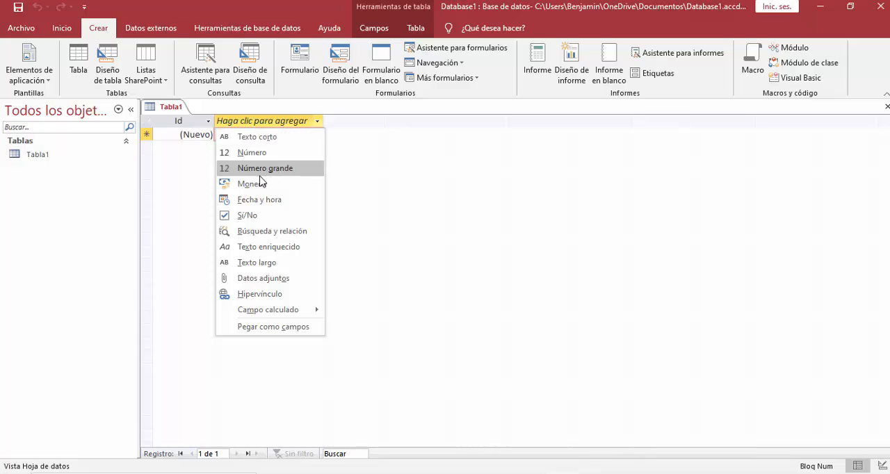
pyautogui.click(261, 138)
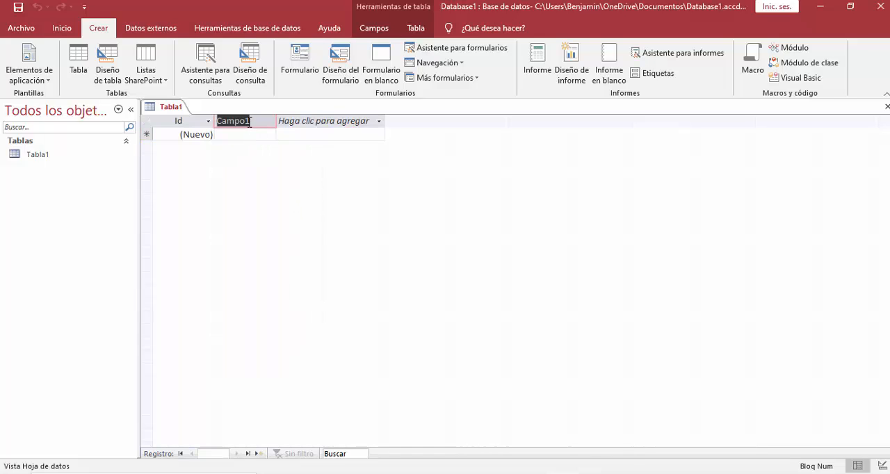
pyautogui.write('Nombre')
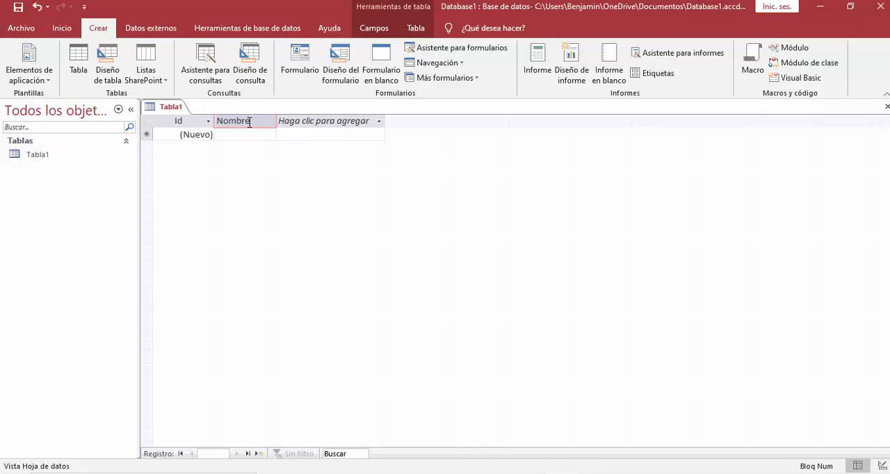
pyautogui.write('libr')
pyautogui.press('BackSpace')
pyautogui.press('BackSpace')
pyautogui.press('BackSpace')
pyautogui.press('BackSpace')
pyautogui.press('BackSpace')
pyautogui.write('del libro')
pyautogui.press('Tab')
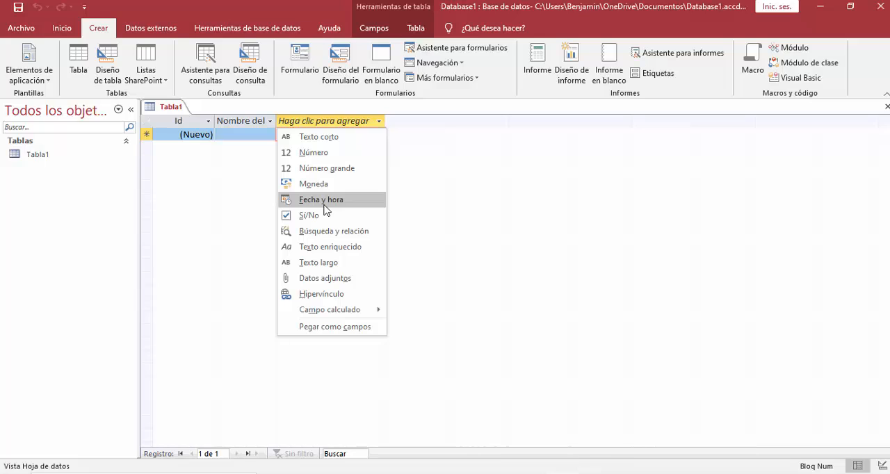
# Add two short text fields named "editorial" and "autor" to the table.
pyautogui.click(324, 139)
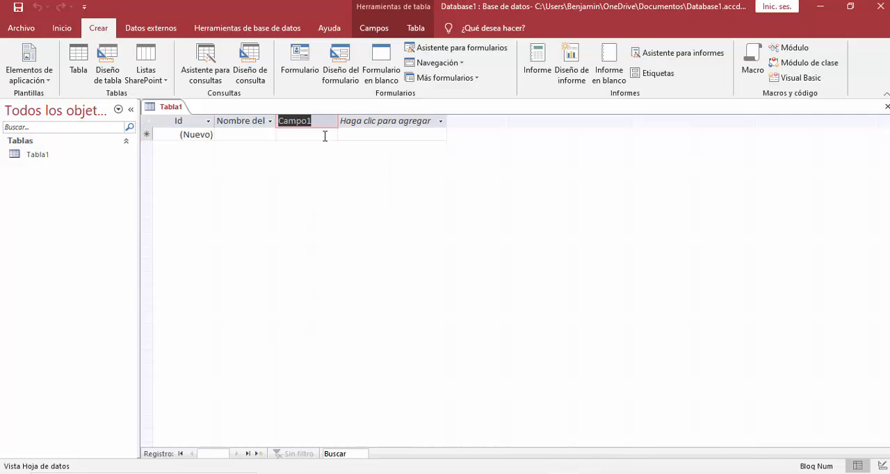
pyautogui.write('editorial')
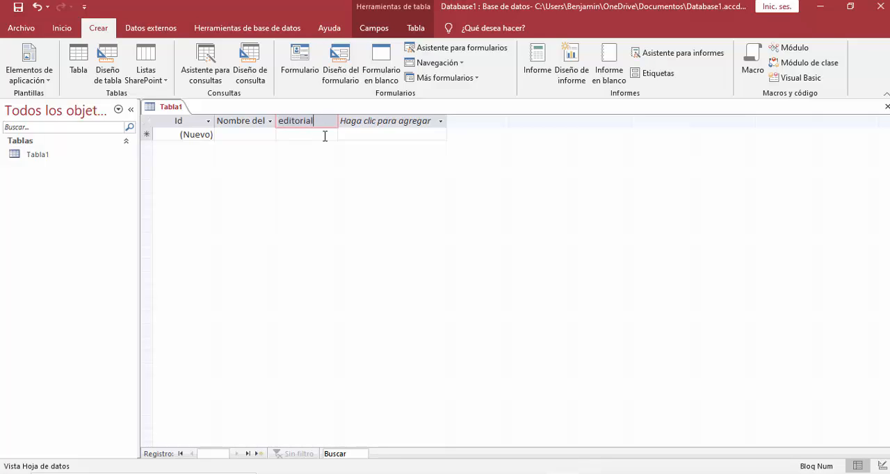
pyautogui.press('Return')
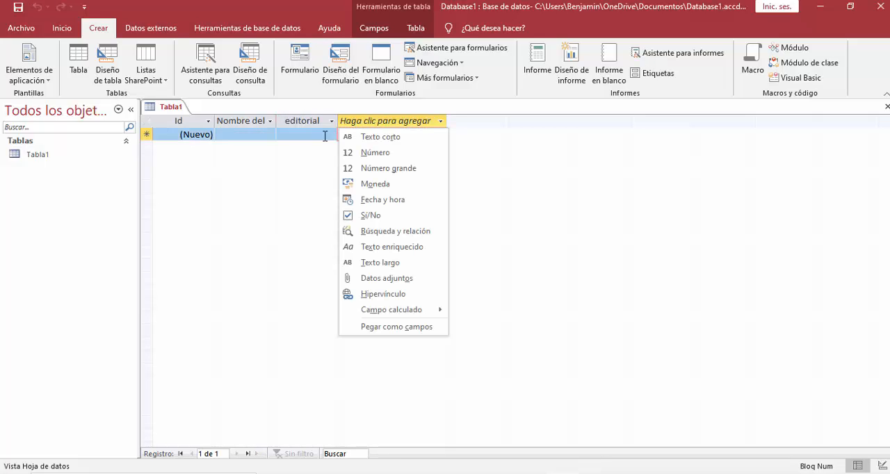
pyautogui.click(392, 138)
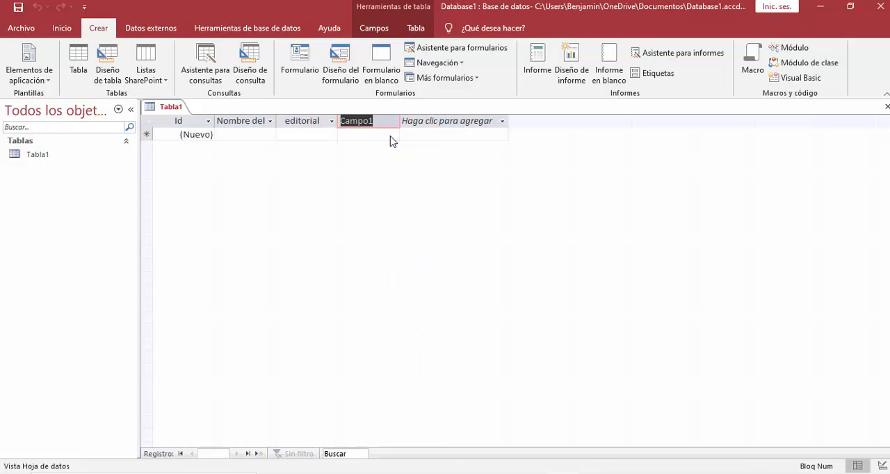
pyautogui.write('autor')
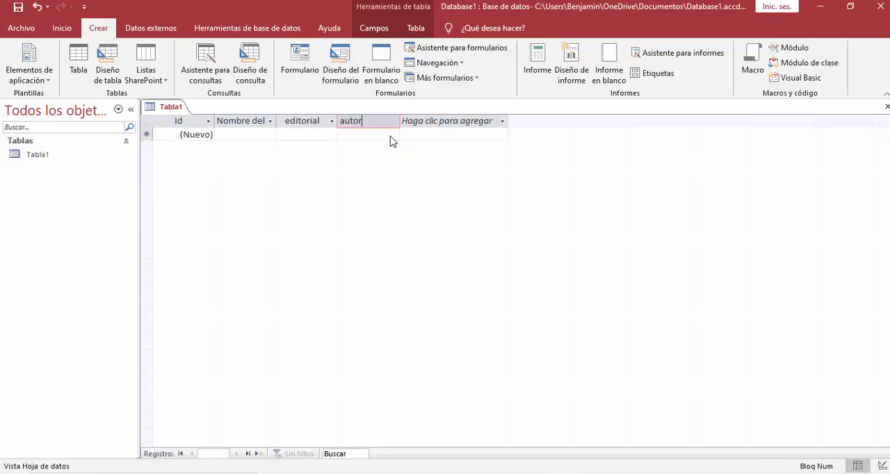
# Add two more short text fields named "genero" and "pais del autor" after the autor field.
pyautogui.click(447, 121)
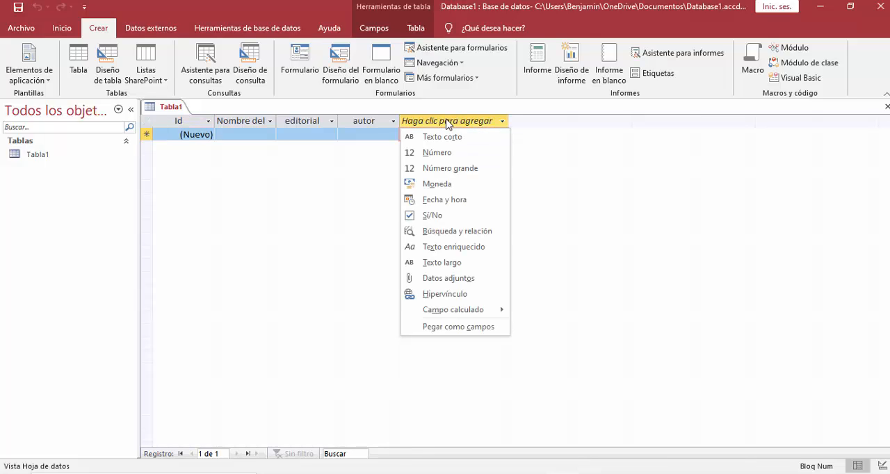
pyautogui.click(446, 143)
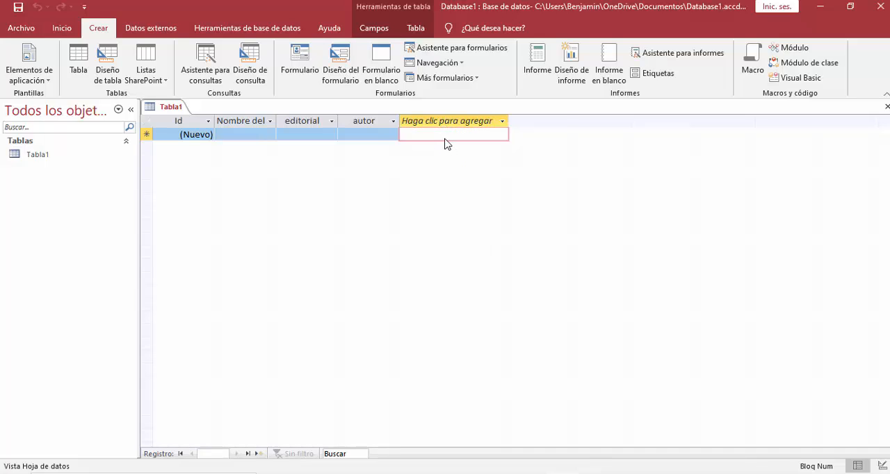
pyautogui.write('genero')
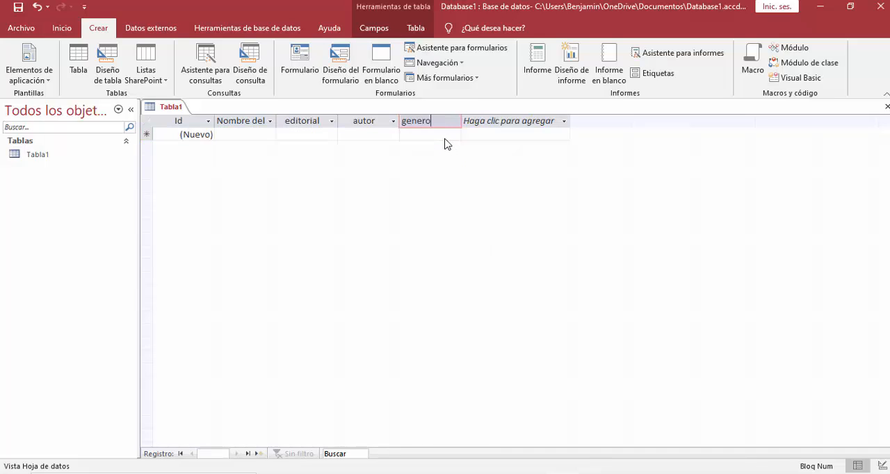
pyautogui.click(507, 125)
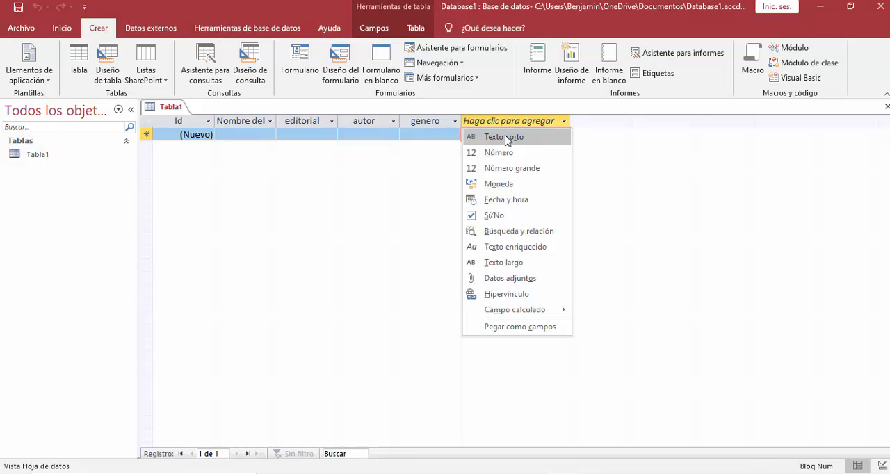
pyautogui.click(505, 137)
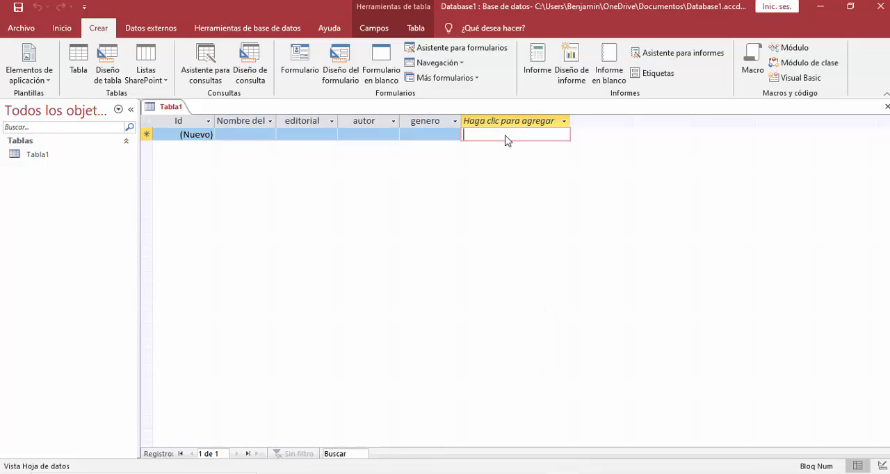
pyautogui.write('pais de')
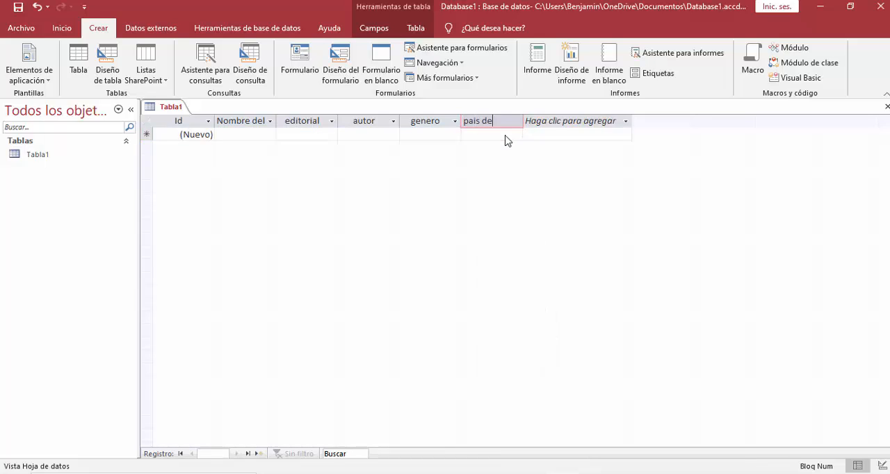
pyautogui.write('l autor')
pyautogui.press('Return')
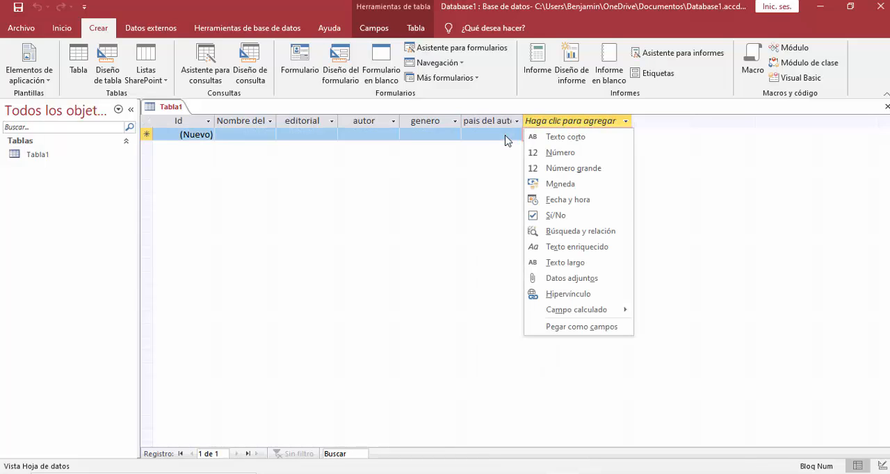
# Add a number (Número) field named "numero de pagina" after the author's country field.
pyautogui.click(573, 154)
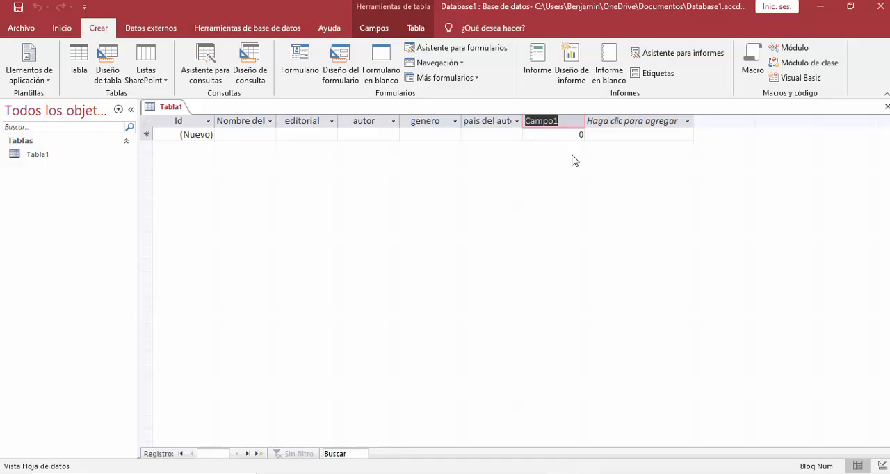
pyautogui.write('pai')
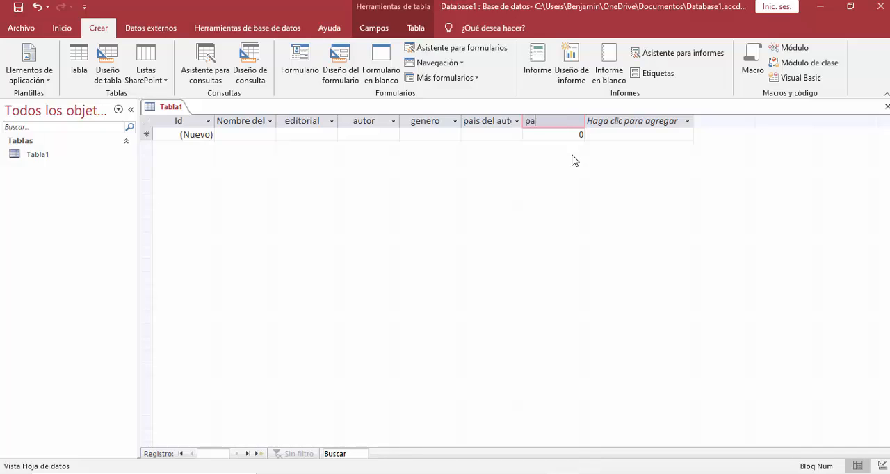
pyautogui.press('BackSpace')
pyautogui.press('BackSpace')
pyautogui.write('numero de pagina')
pyautogui.press('Return')
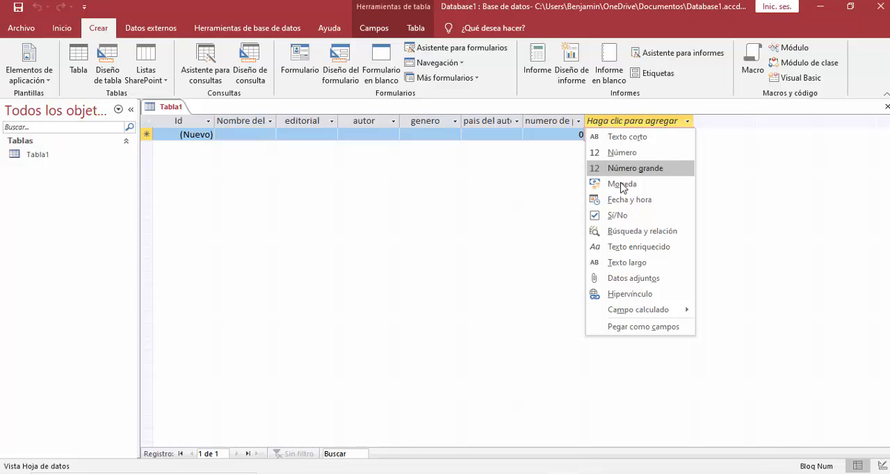
# Add a date and time (Fecha y hora) field named "año de edicion".
pyautogui.click(635, 202)
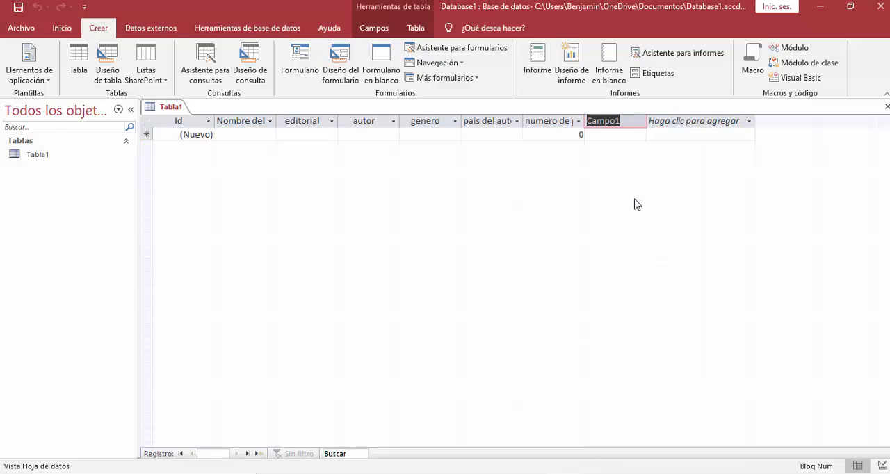
pyautogui.write('año de')
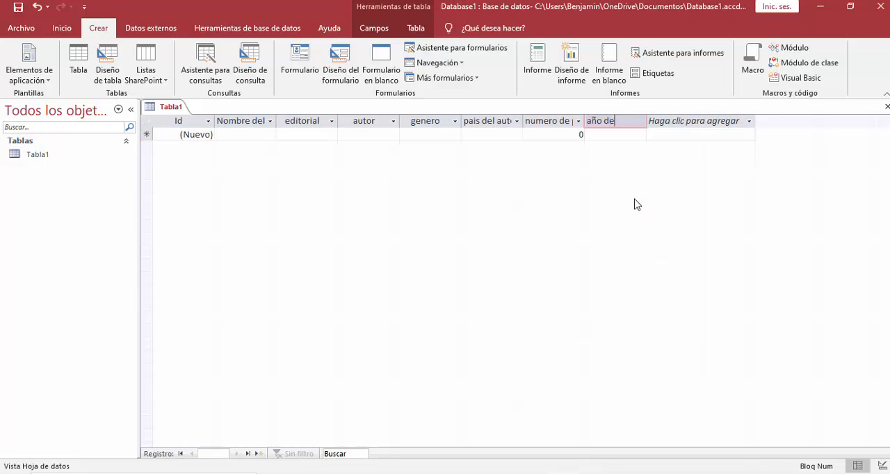
pyautogui.write(' edicion')
pyautogui.press('Return')
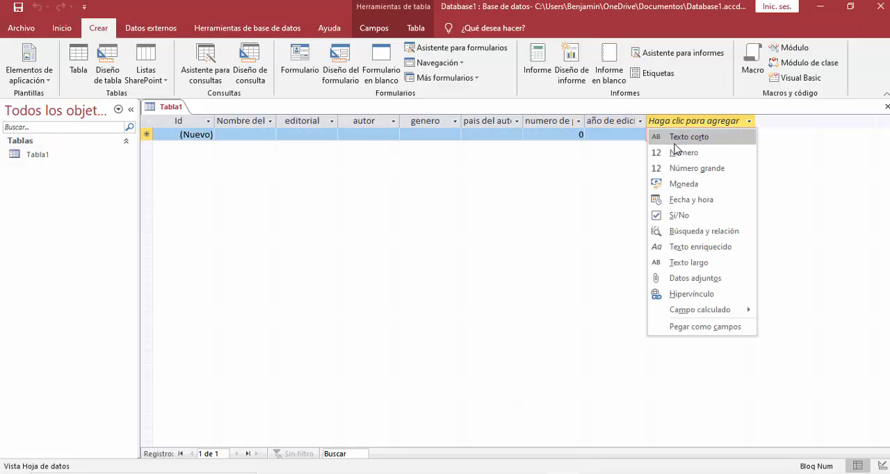
# Add a currency (Moneda) field named "precio libro" after the edition year field.
pyautogui.click(681, 185)
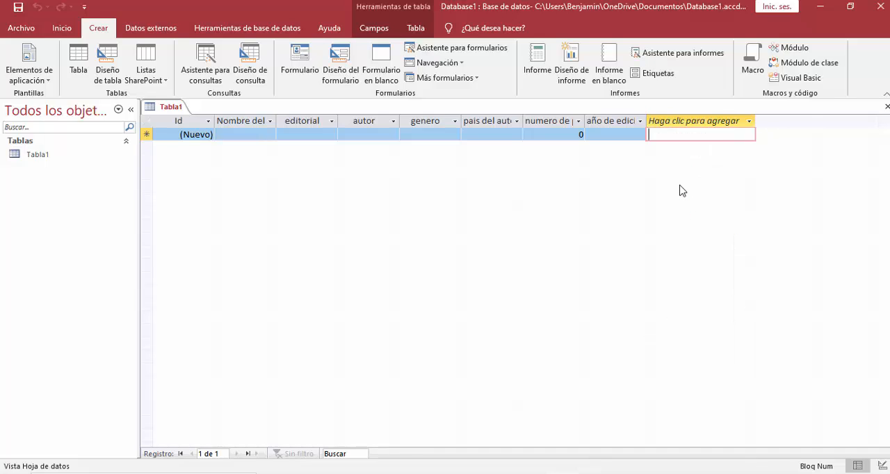
pyautogui.write('p')
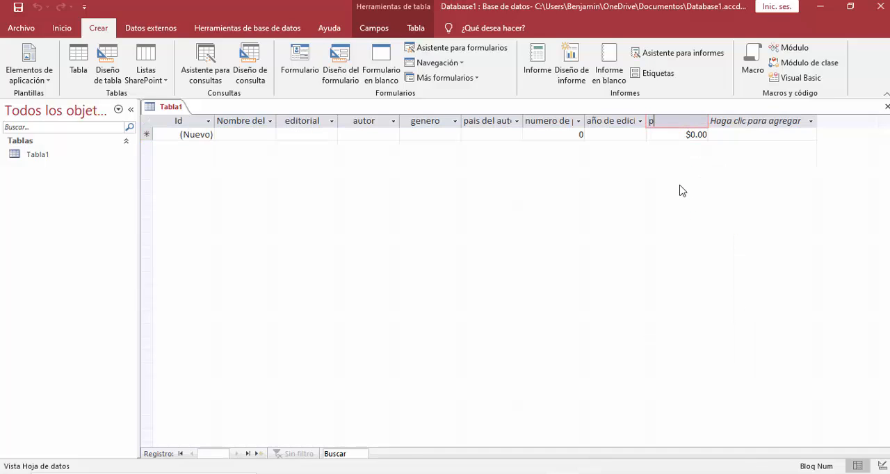
pyautogui.write('recio libro')
pyautogui.press('Return')
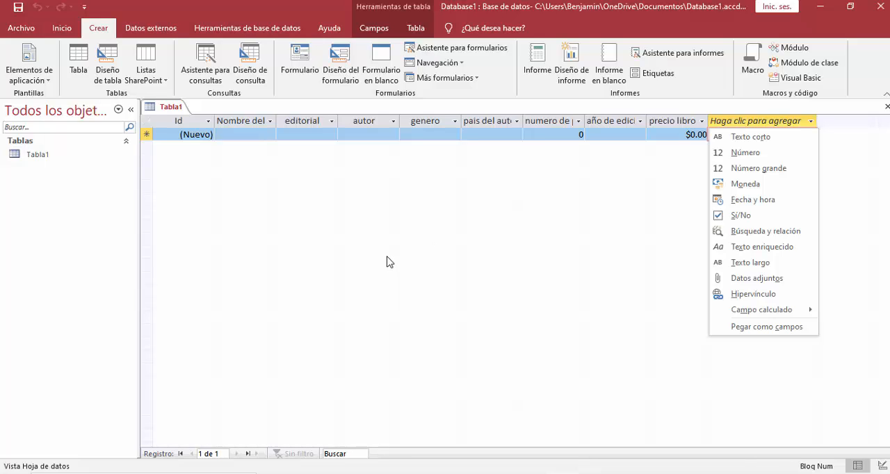
# Rename the Id field as "codigodellibro" and widen its column to fit the full name.
pyautogui.click(195, 124)
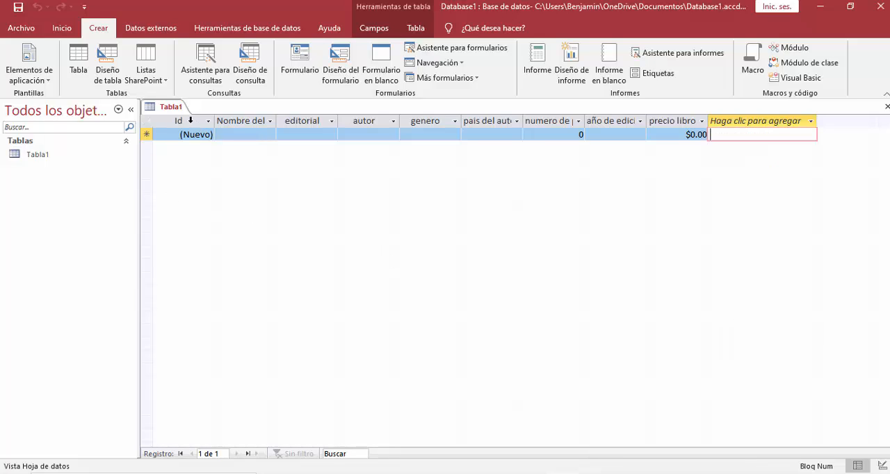
pyautogui.rightClick(192, 120)
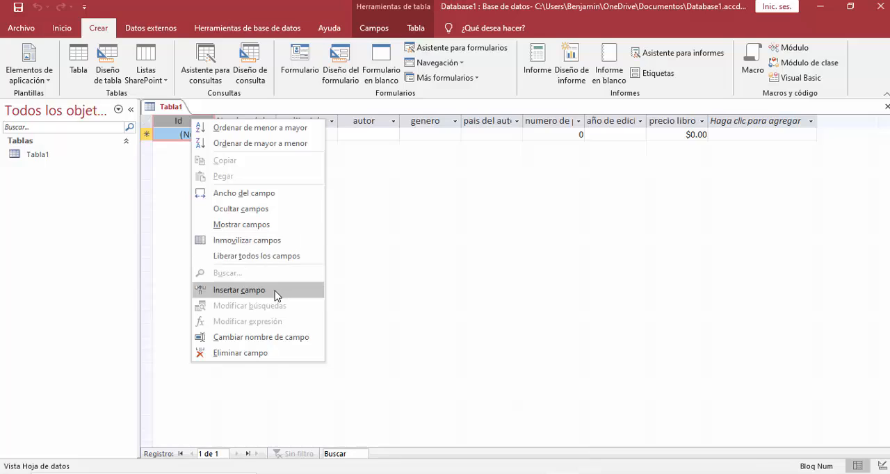
pyautogui.click(253, 338)
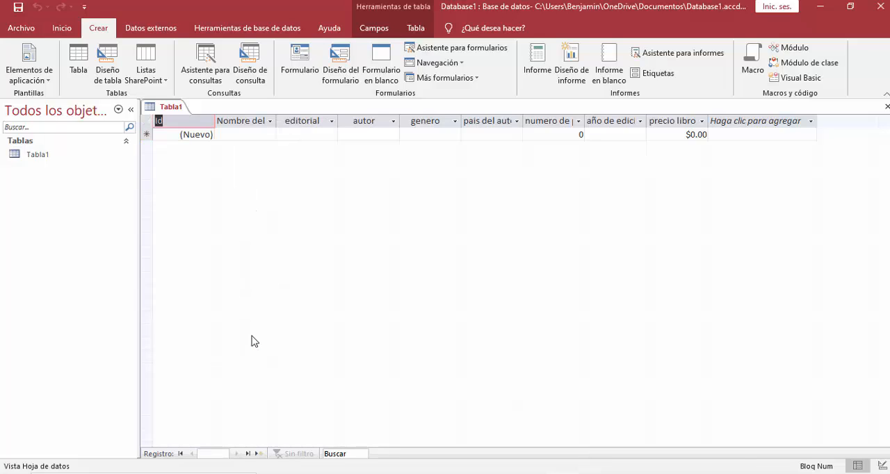
pyautogui.write('codigo')
pyautogui.write('dell')
pyautogui.write('ibro')
pyautogui.press('Return')
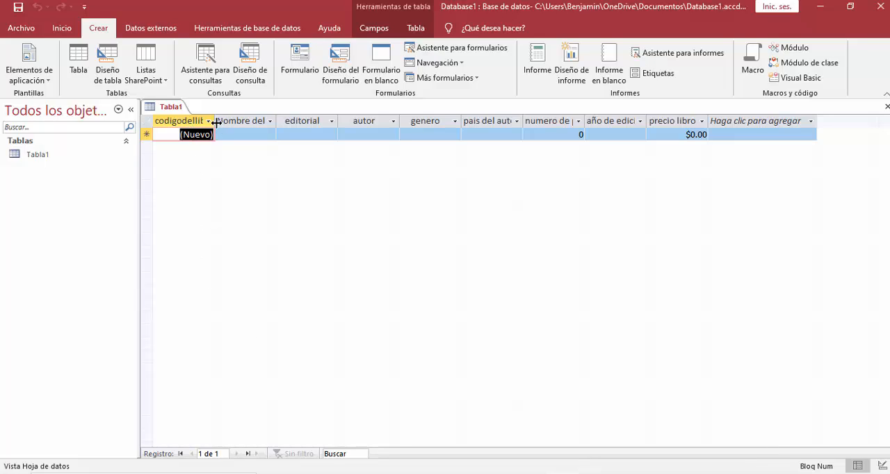
pyautogui.moveTo(216, 119); pyautogui.dragTo(259, 120)
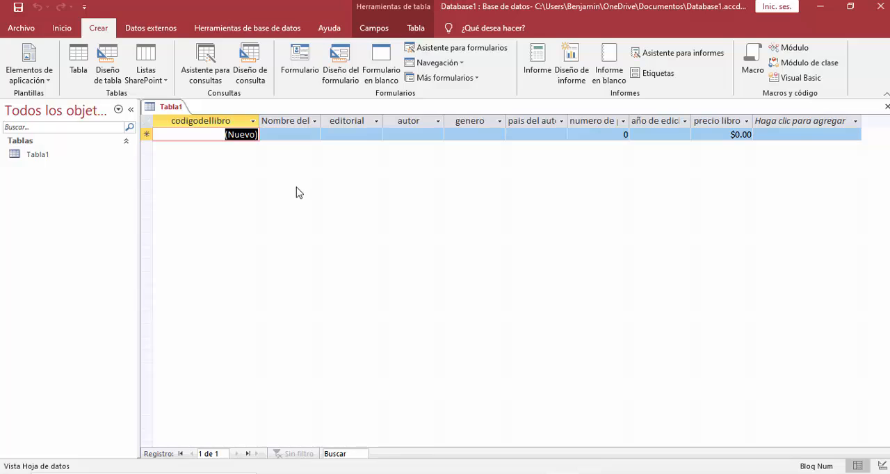
# Save the table under the name "libros".
pyautogui.rightClick(174, 112)
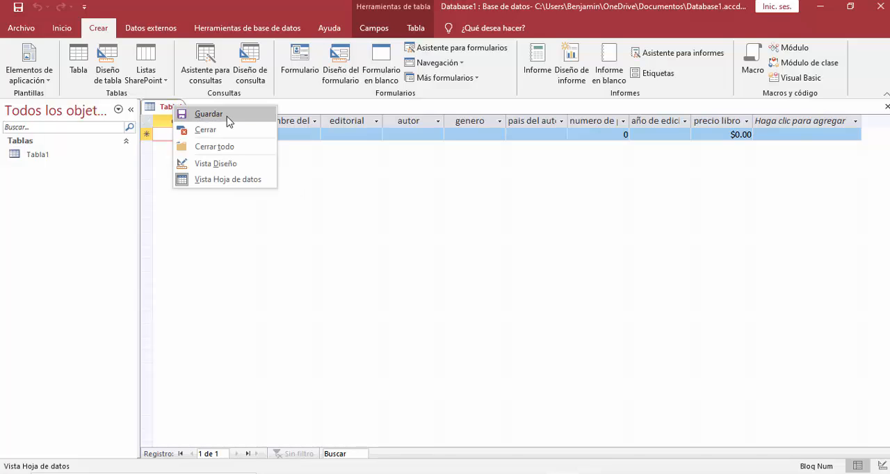
pyautogui.click(209, 114)
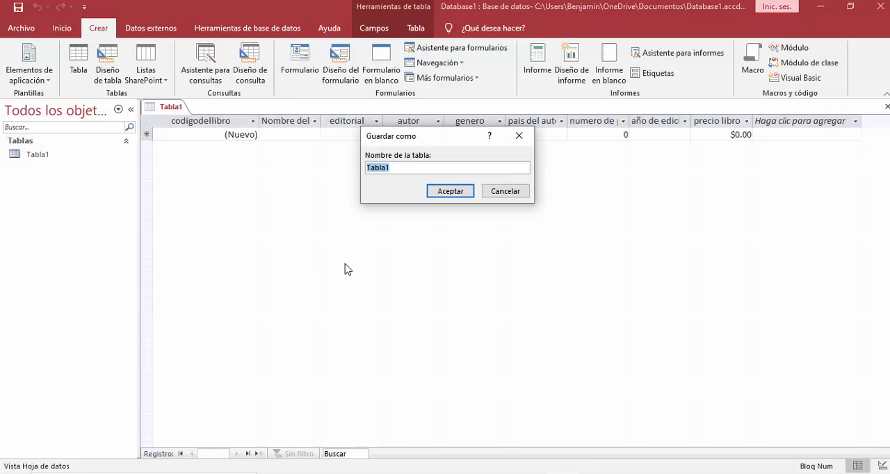
pyautogui.write('libros')
pyautogui.click(445, 192)
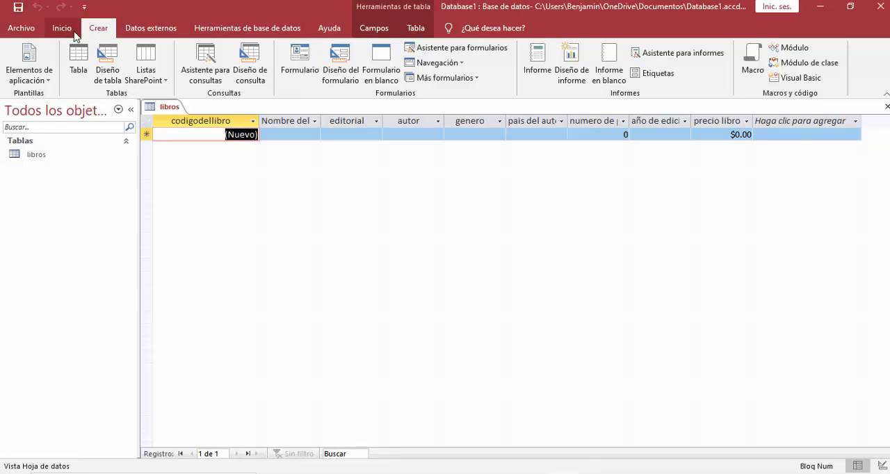
pyautogui.click(16, 29)
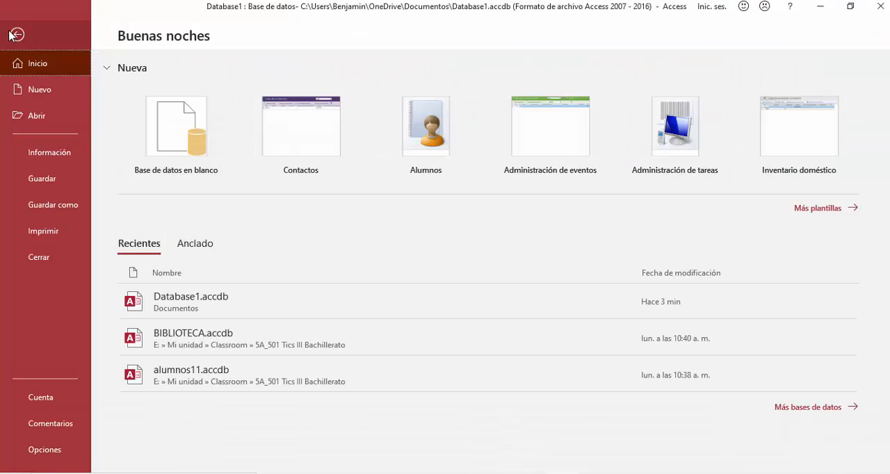
pyautogui.click(16, 34)
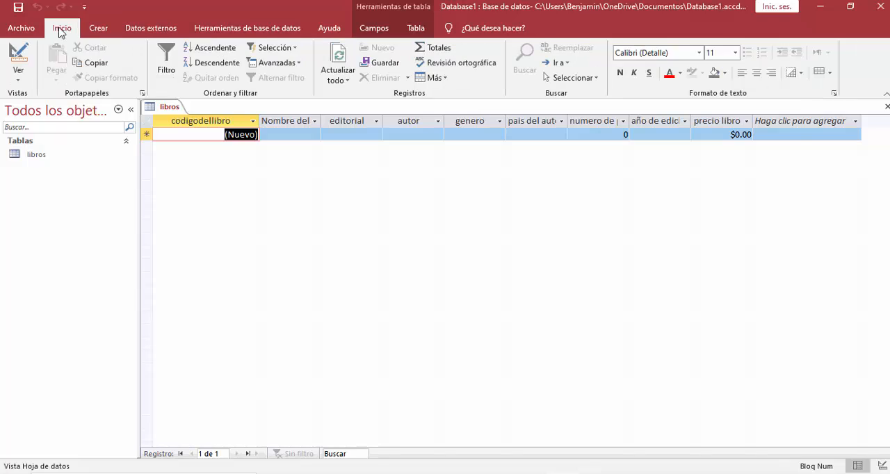
# Create a second table in Design view with an AutoNumber (Autonumeración) field named "numerodepedido".
pyautogui.click(99, 31)
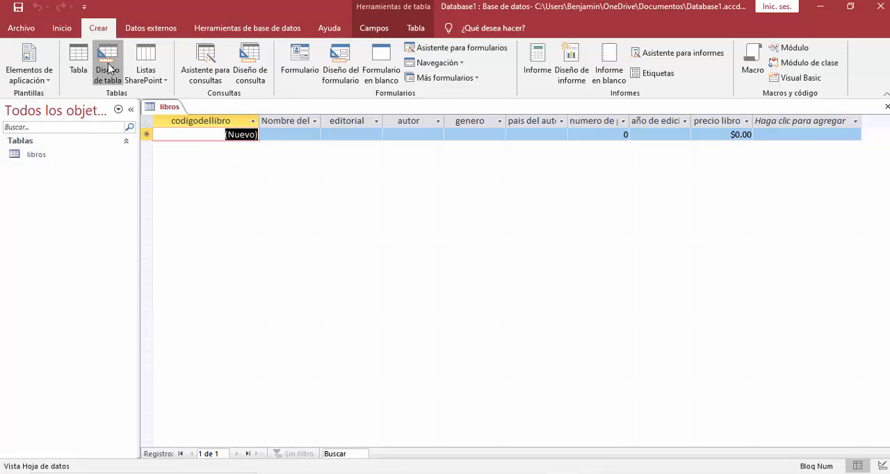
pyautogui.click(108, 67)
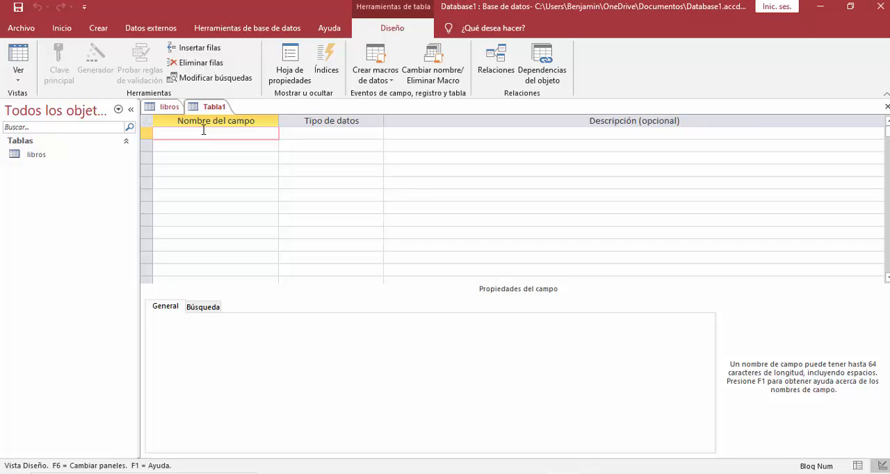
pyautogui.write('numerodepedido')
pyautogui.press('Tab')
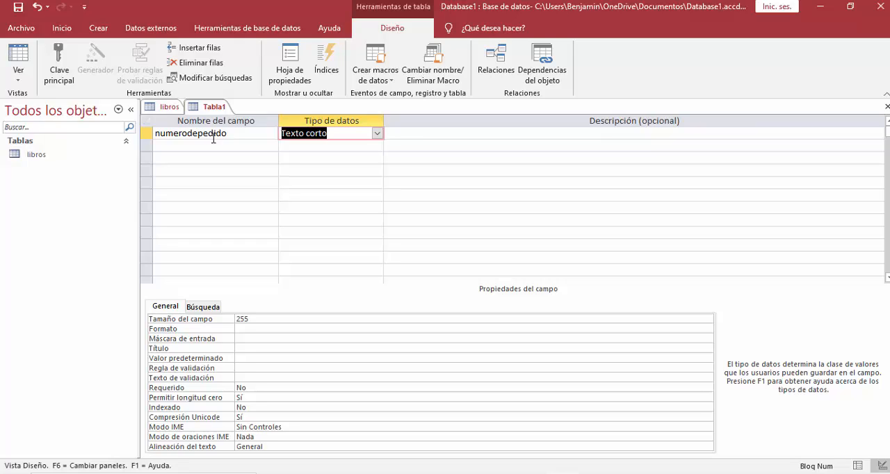
pyautogui.click(377, 133)
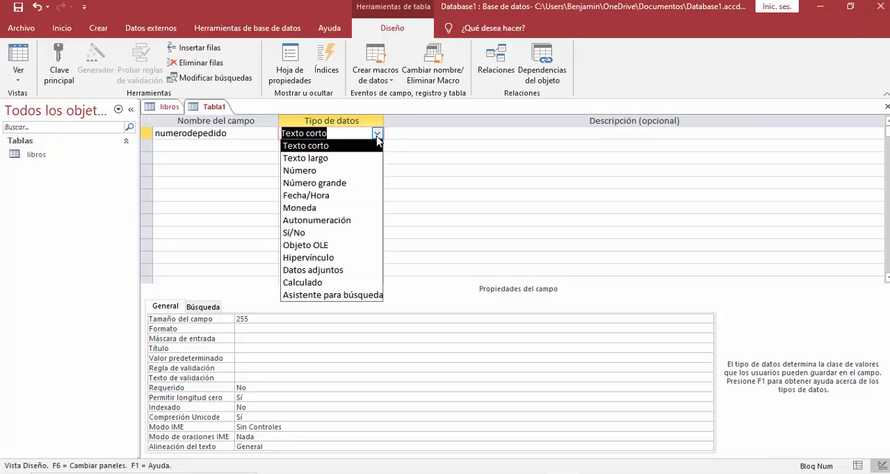
pyautogui.click(334, 221)
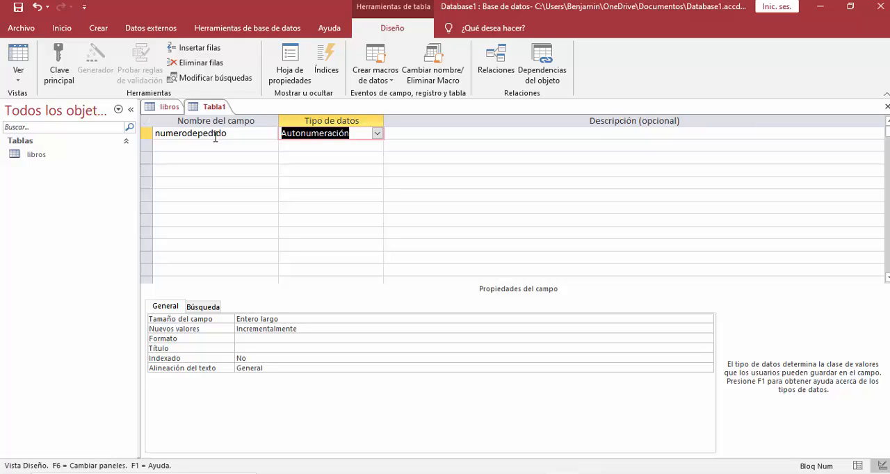
# Set the "numerodepedido" field as the new table's primary key.
pyautogui.click(147, 134)
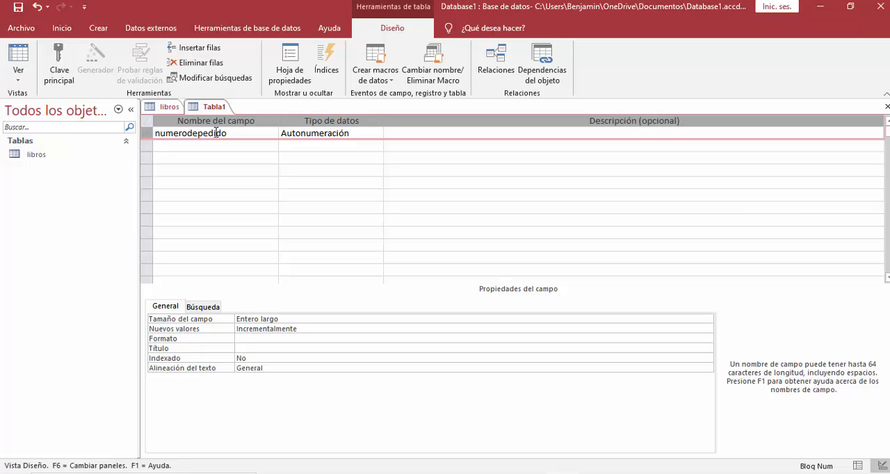
pyautogui.click(61, 67)
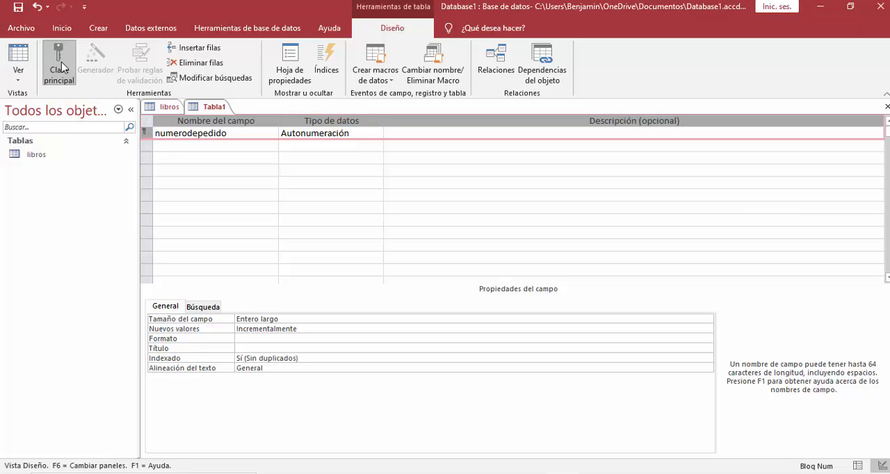
pyautogui.click(182, 144)
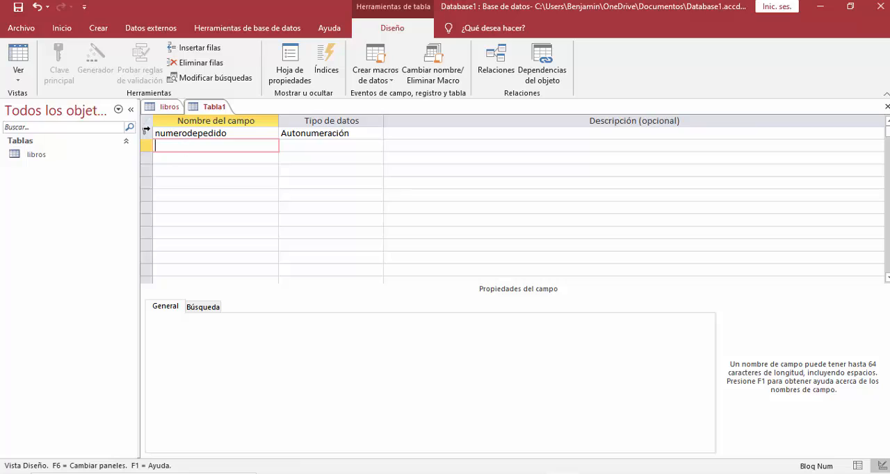
pyautogui.click(169, 135)
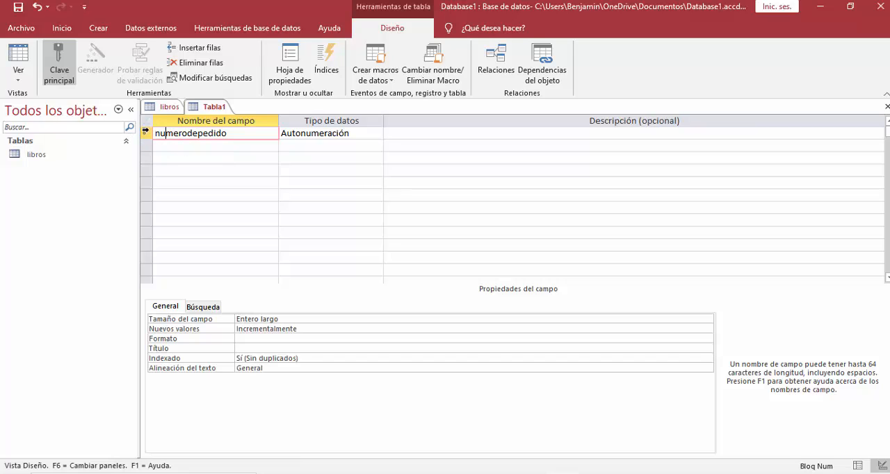
pyautogui.click(167, 146)
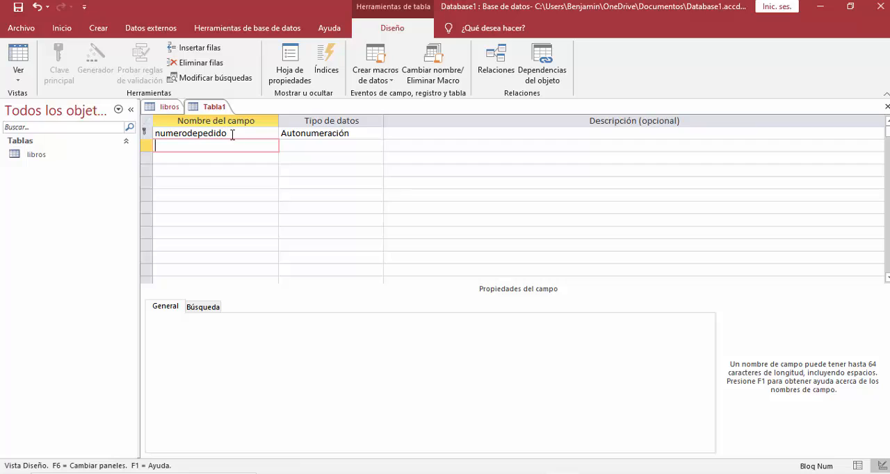
pyautogui.click(166, 134)
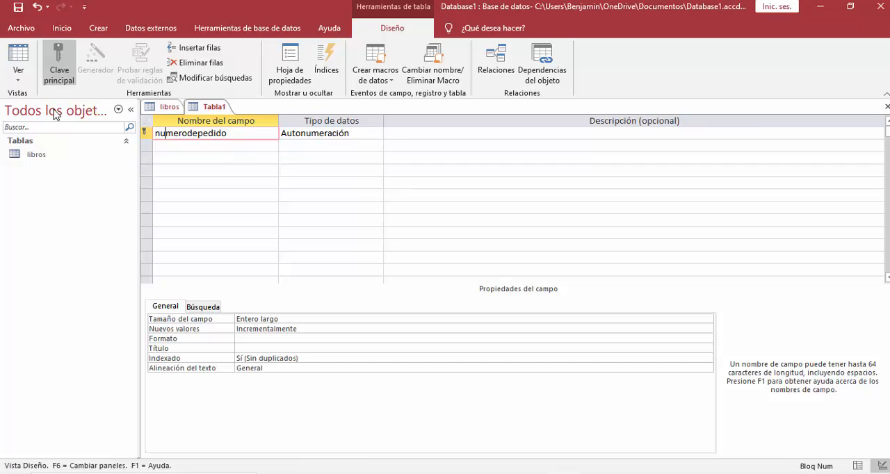
# Add a number (Número) field named "codigodellibro" below the primary key, matching the code field's name in the libros table.
pyautogui.click(164, 147)
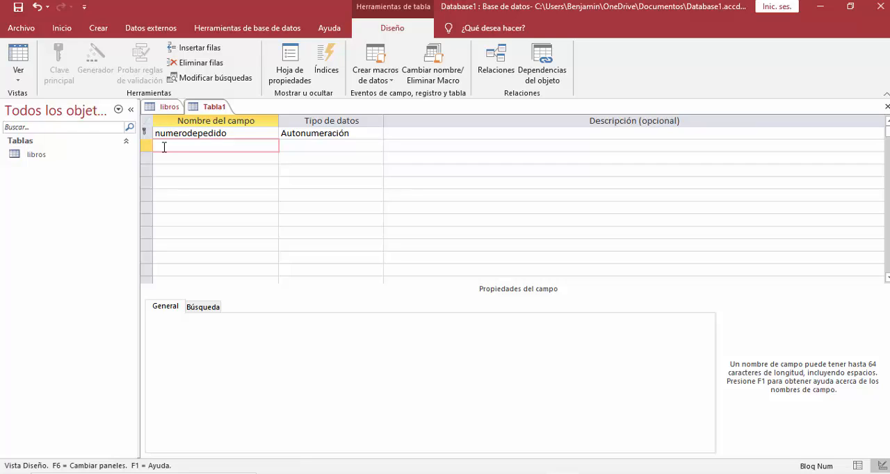
pyautogui.write('cop')
pyautogui.write('igodel')
pyautogui.write('libro')
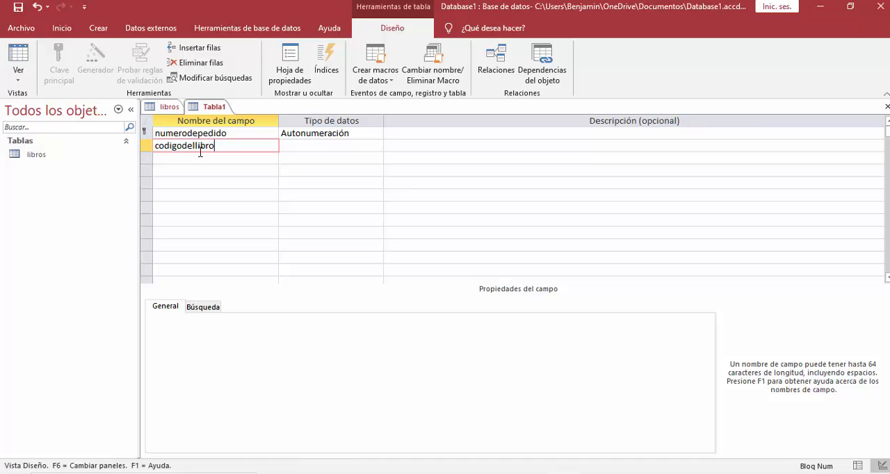
pyautogui.click(168, 108)
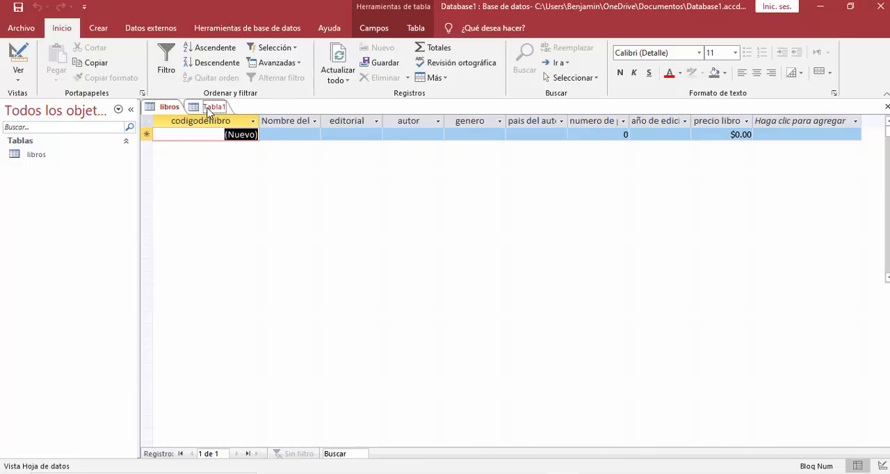
pyautogui.click(208, 107)
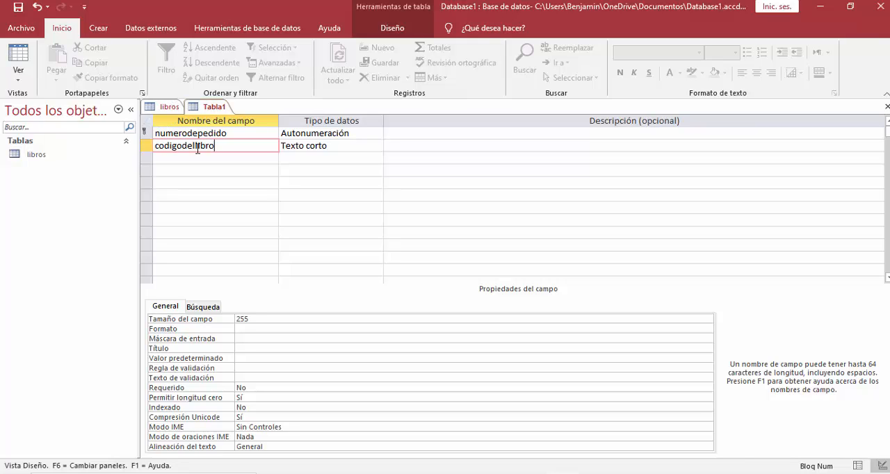
pyautogui.click(314, 146)
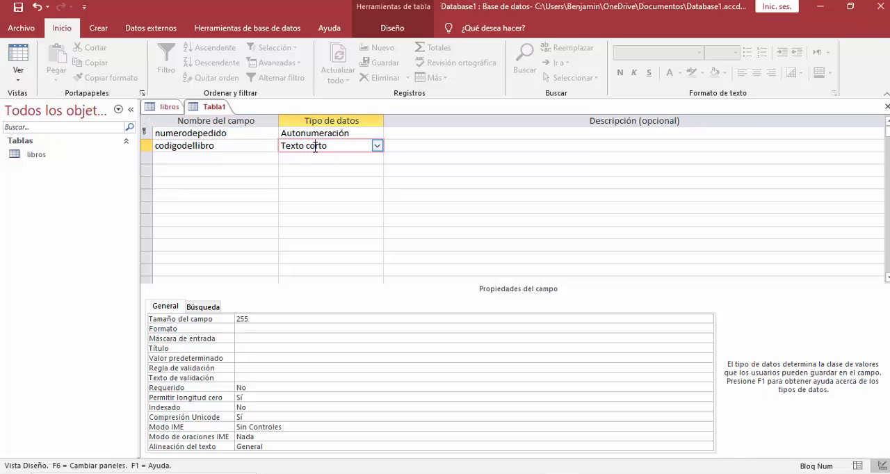
pyautogui.click(377, 146)
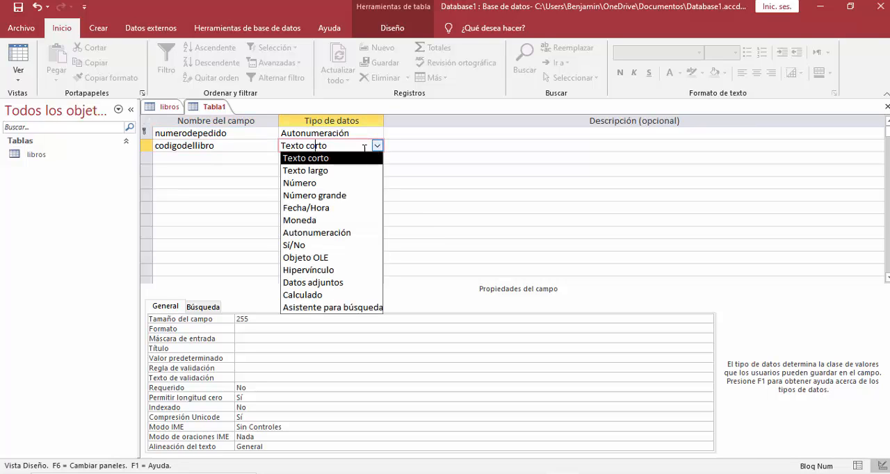
pyautogui.click(319, 185)
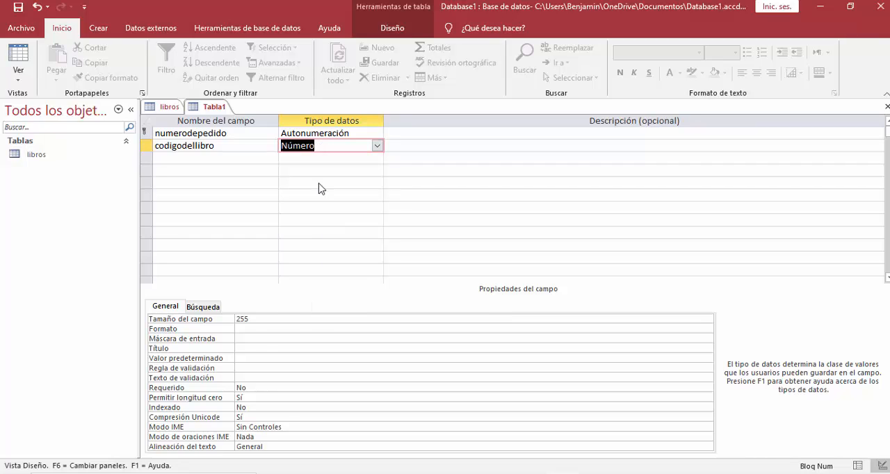
pyautogui.click(204, 156)
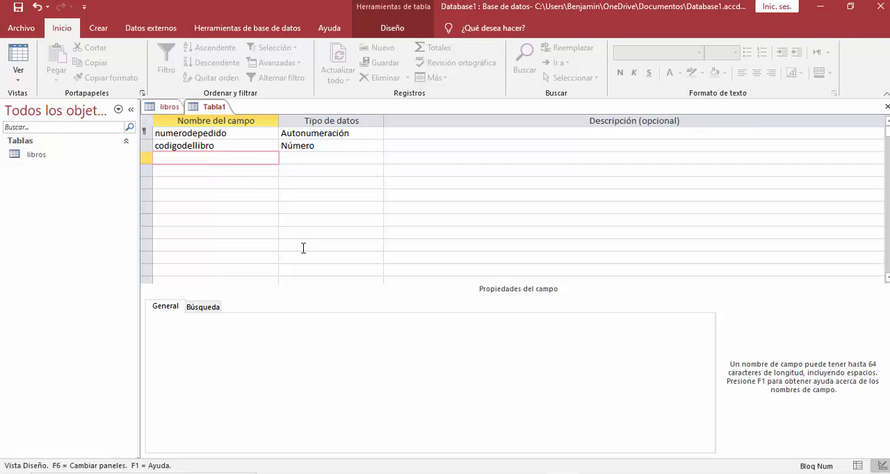
# Set the field size of "codigodellibro" to Byte.
pyautogui.click(341, 144)
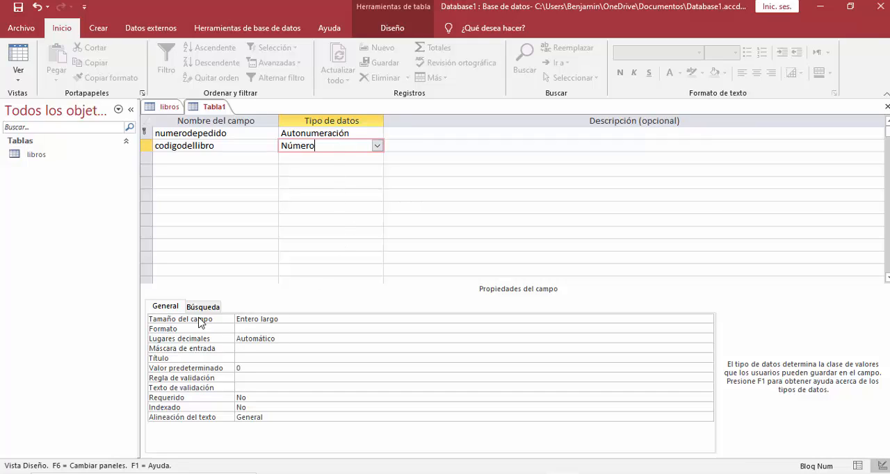
pyautogui.click(615, 315)
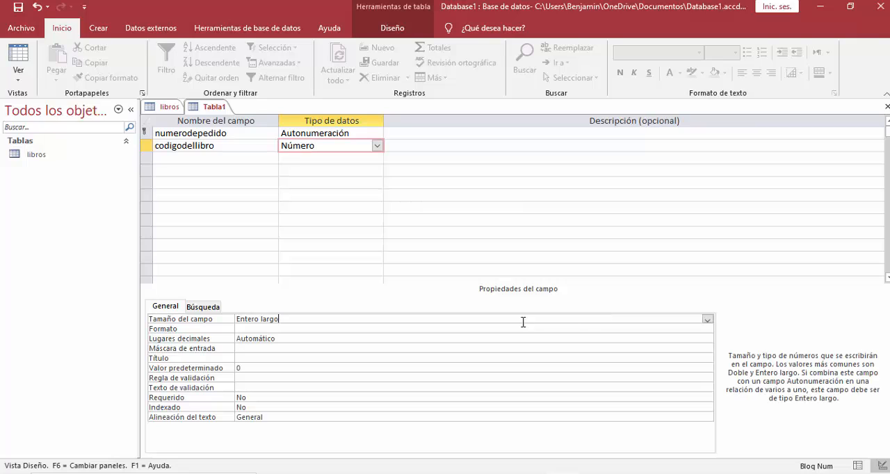
pyautogui.click(708, 319)
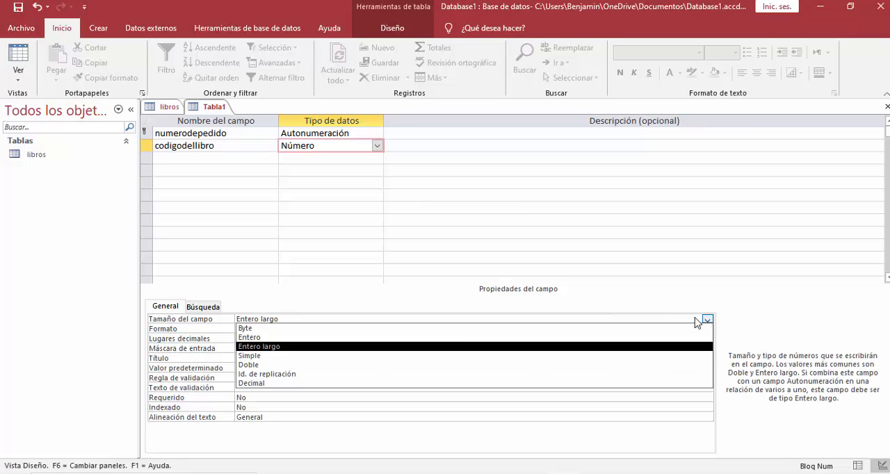
pyautogui.click(251, 329)
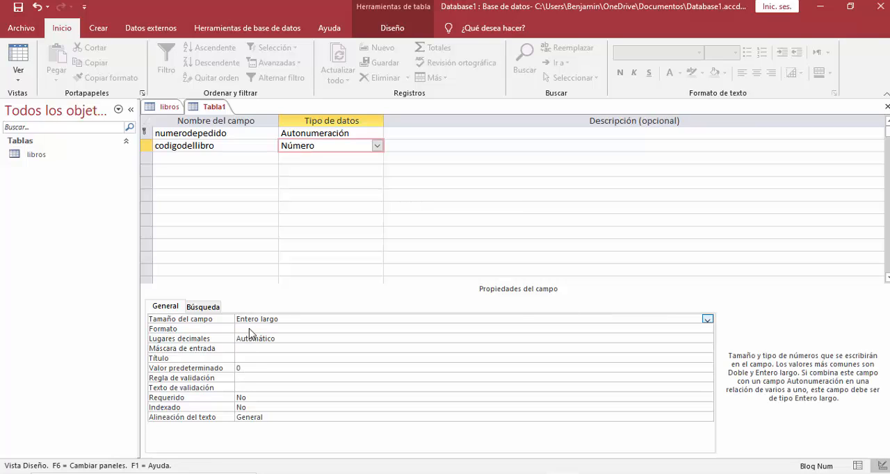
pyautogui.click(304, 160)
# Add a number (Número) field named "codigodelusuario" below the book code field.
pyautogui.click(219, 159)
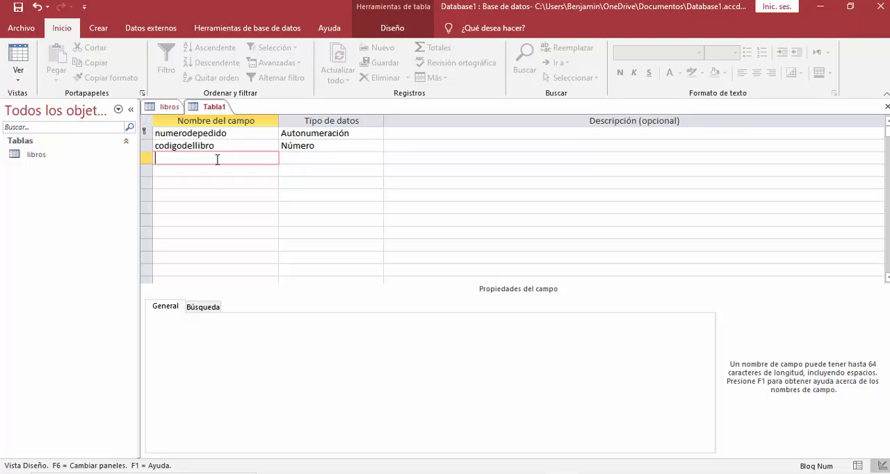
pyautogui.write('codigodelusuario')
pyautogui.moveTo(227, 158); pyautogui.dragTo(154, 159)
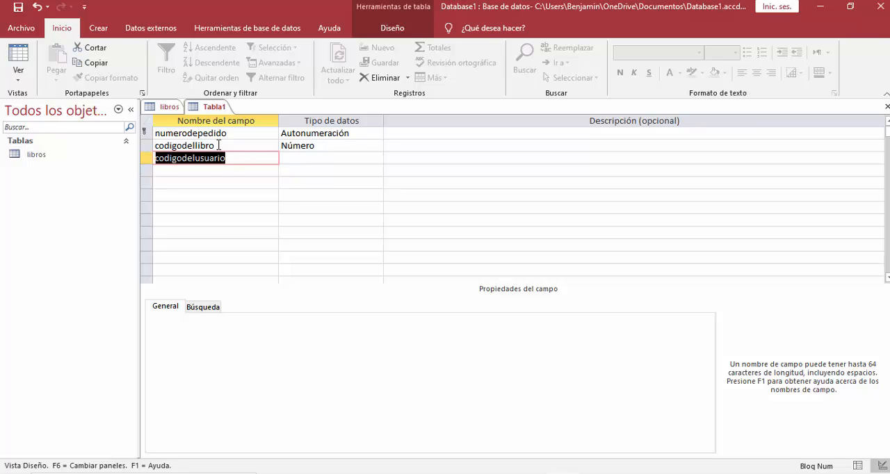
pyautogui.moveTo(225, 146); pyautogui.dragTo(154, 146)
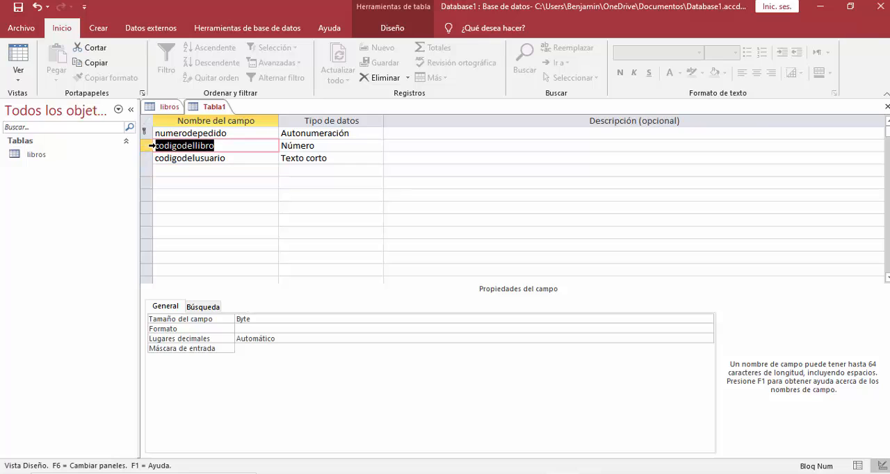
pyautogui.click(243, 158)
pyautogui.click(358, 158)
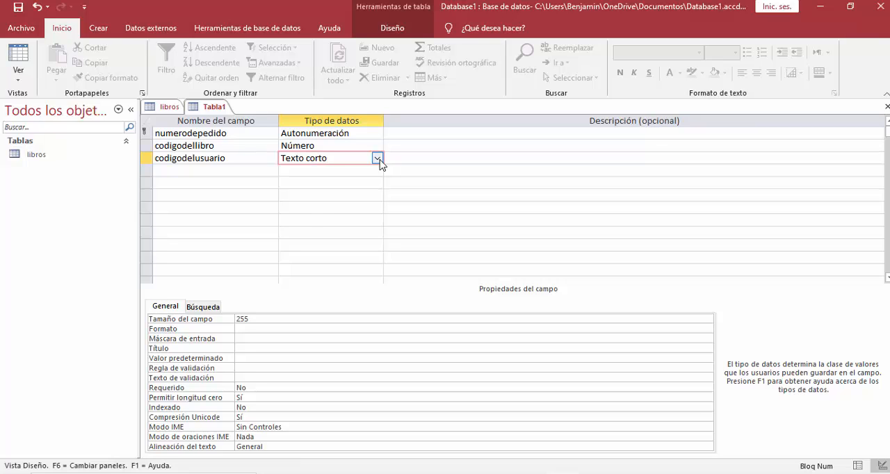
pyautogui.click(378, 159)
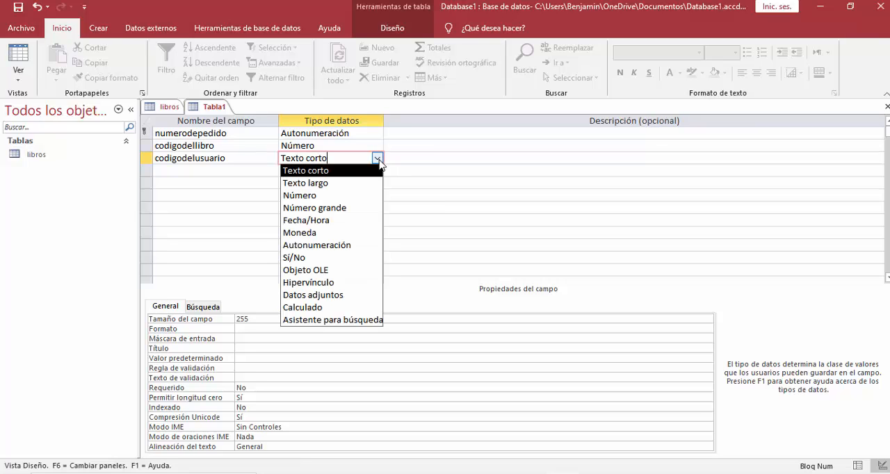
pyautogui.click(326, 195)
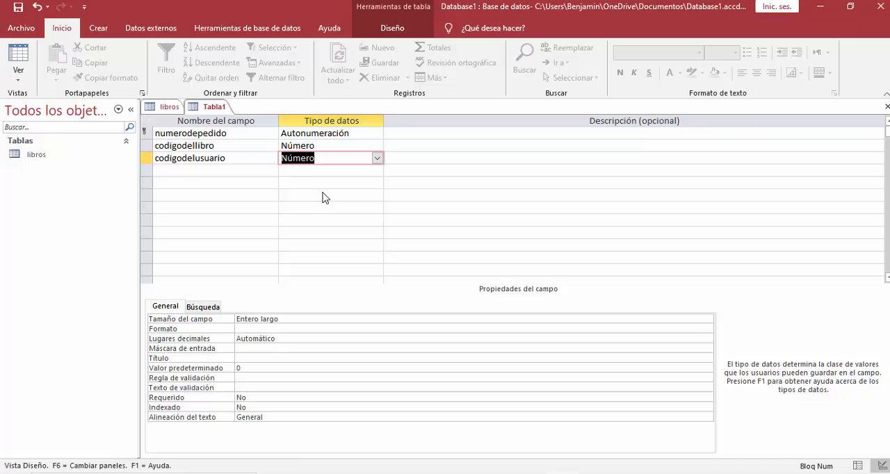
# Set the field size of "codigodelusuario" to Byte.
pyautogui.click(277, 318)
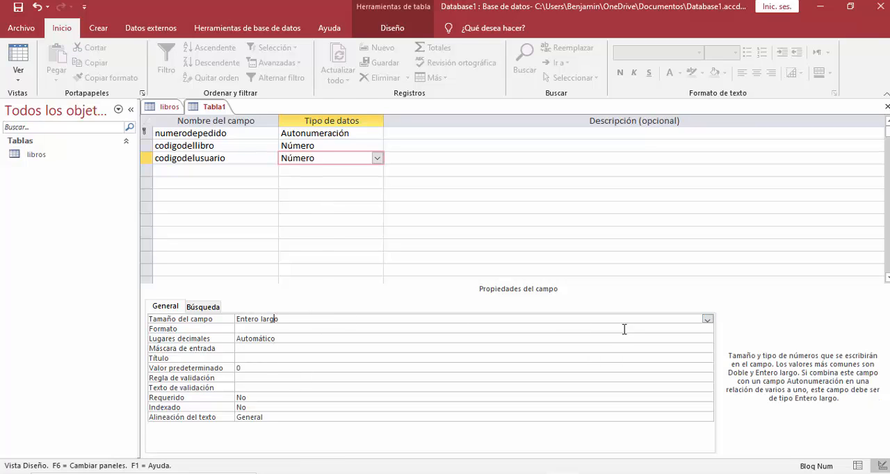
pyautogui.click(707, 319)
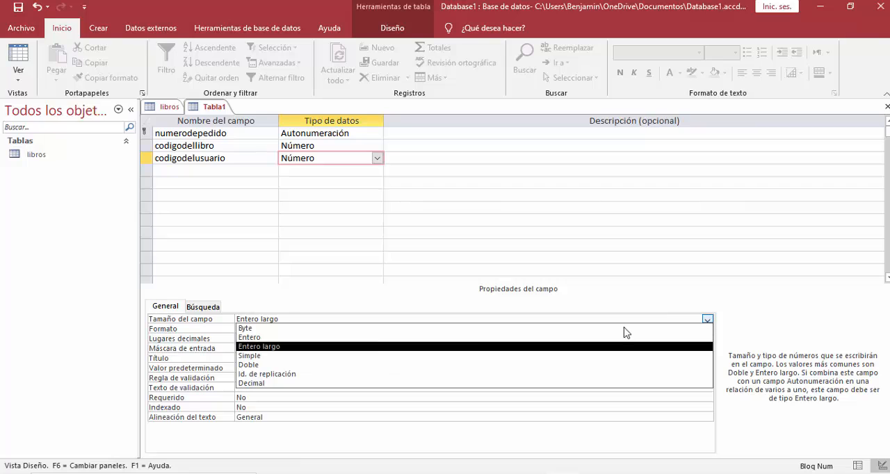
pyautogui.click(330, 328)
# Add a date/time (Fecha/Hora) field named "fecha de salida" below the user code field.
pyautogui.click(234, 172)
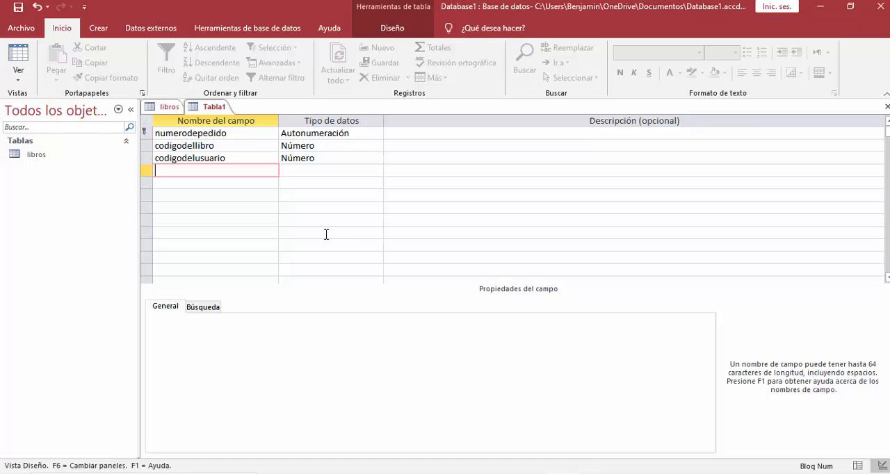
pyautogui.write('fecha de salida')
pyautogui.click(343, 174)
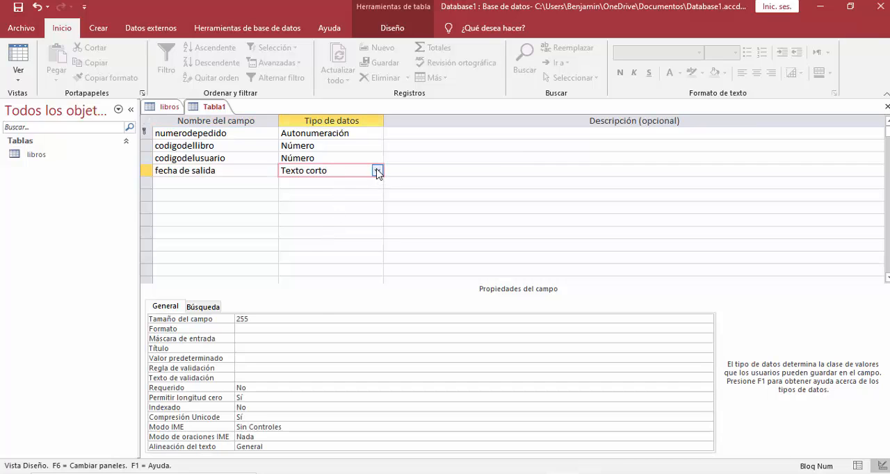
pyautogui.click(376, 171)
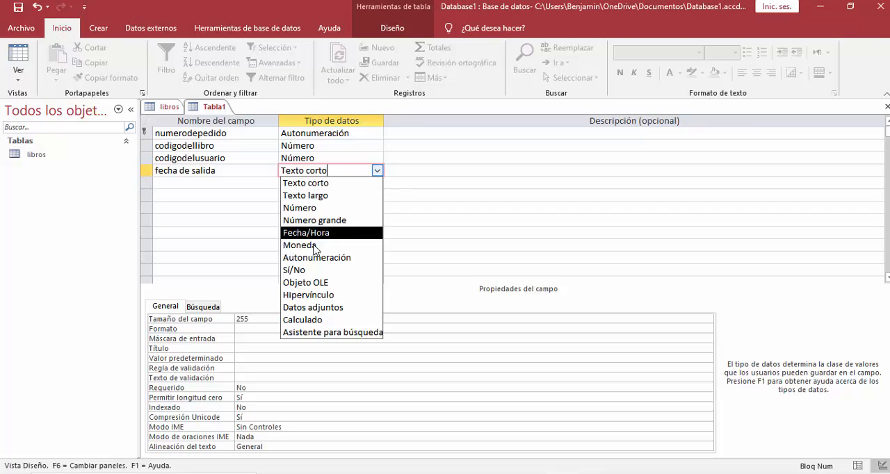
pyautogui.click(310, 233)
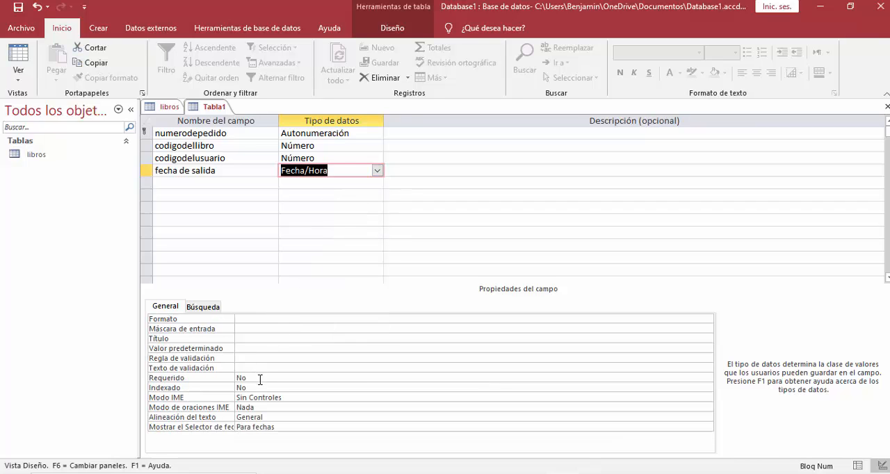
# Set the format of "fecha de salida" to Fecha mediana.
pyautogui.click(254, 318)
pyautogui.click(707, 320)
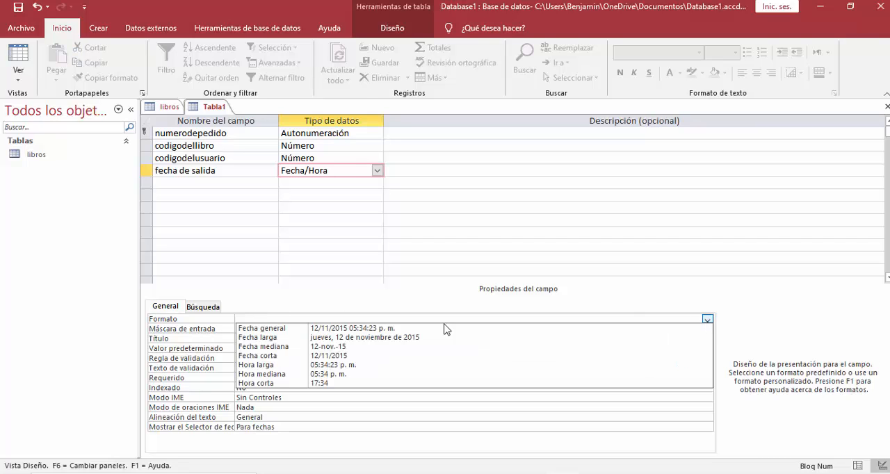
pyautogui.click(282, 347)
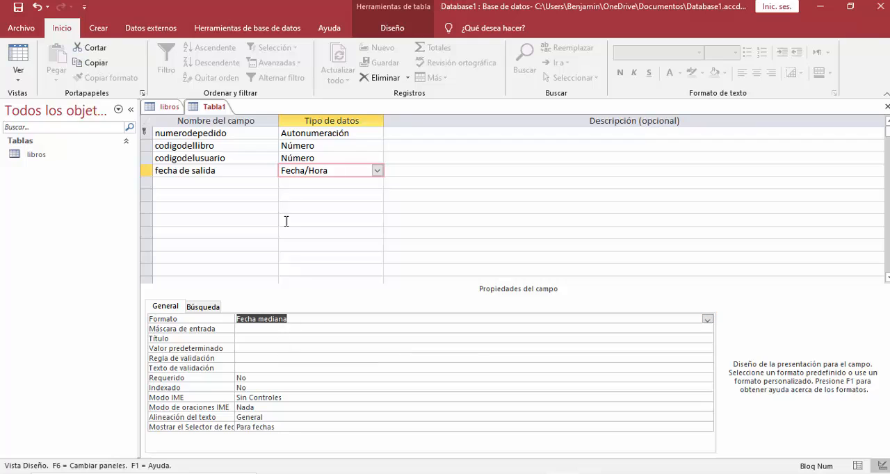
# Add a date/time (Fecha/Hora) field named "fecha maxima para devolver" below the departure date field.
pyautogui.click(199, 184)
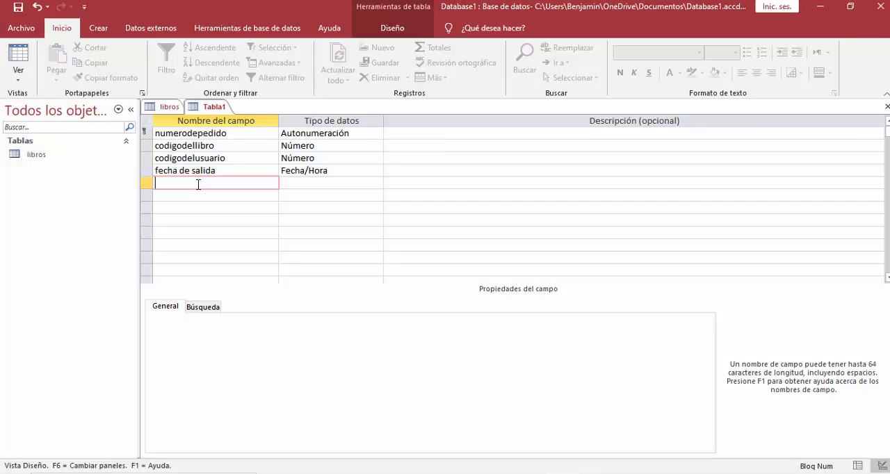
pyautogui.write('fecha maxima para devolver')
pyautogui.click(366, 187)
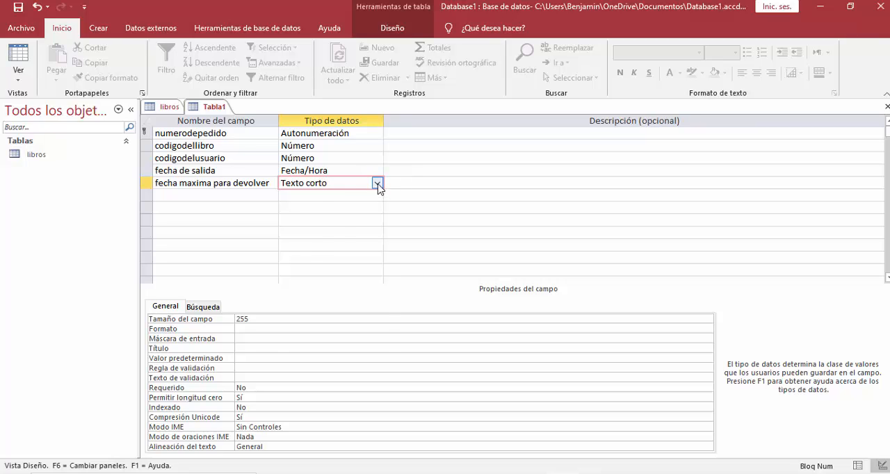
pyautogui.click(377, 184)
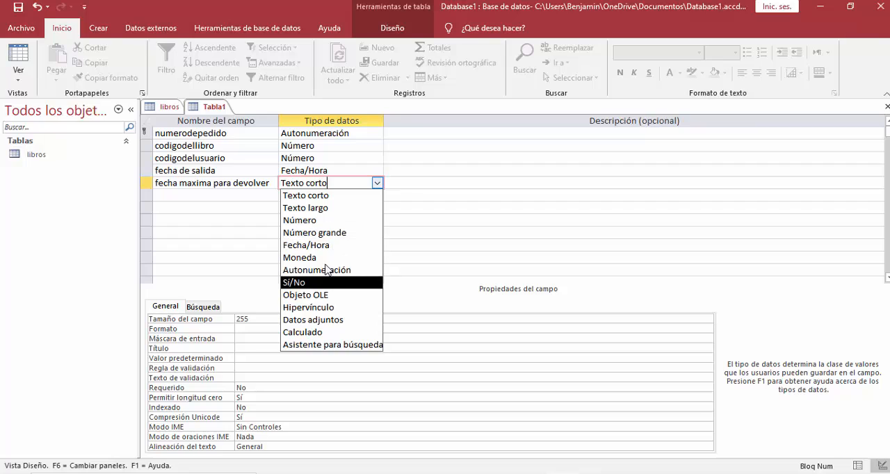
pyautogui.click(306, 246)
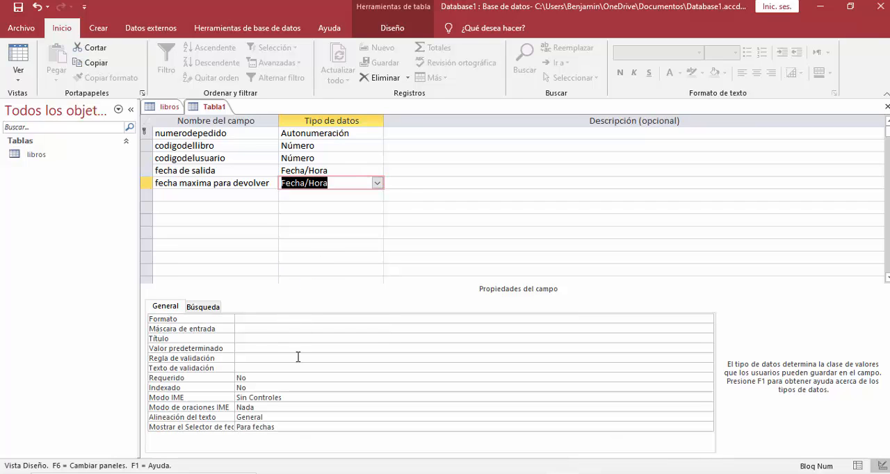
# Set the format of "fecha maxima para devolver" to Fecha mediana.
pyautogui.click(256, 320)
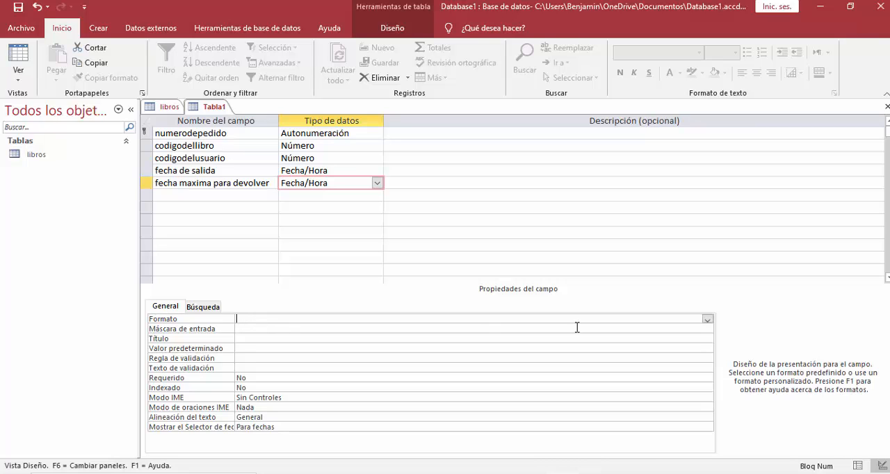
pyautogui.click(708, 319)
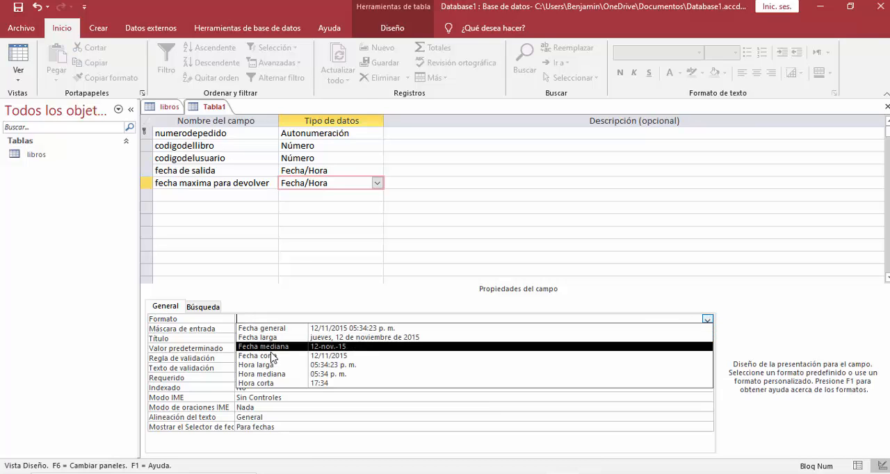
pyautogui.click(278, 351)
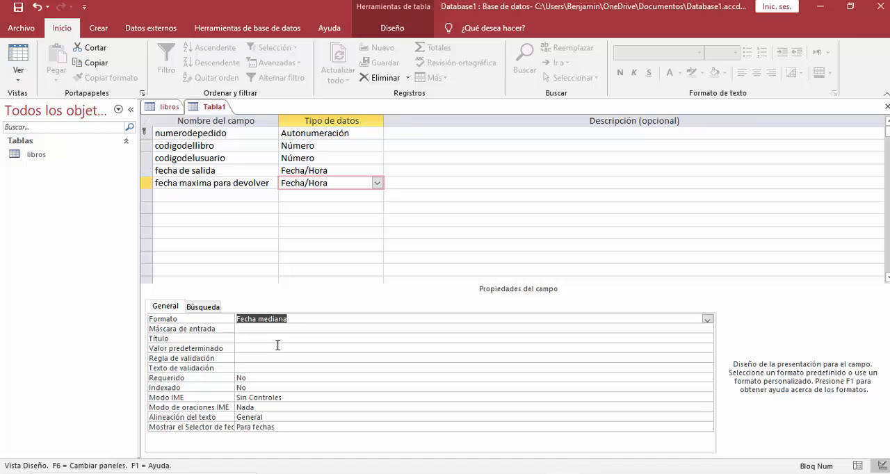
# Add a date/time (Fecha/Hora) field named "fecha de devolucion" below the maximum return date field.
pyautogui.click(207, 194)
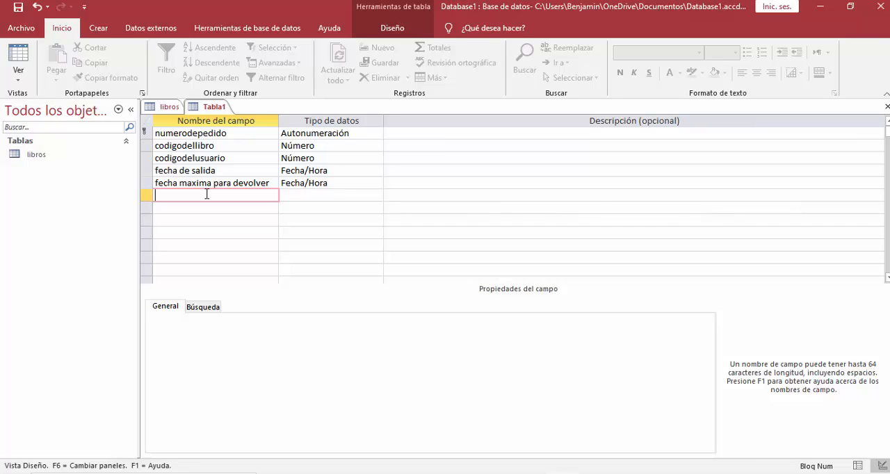
pyautogui.write('fecha de devolució')
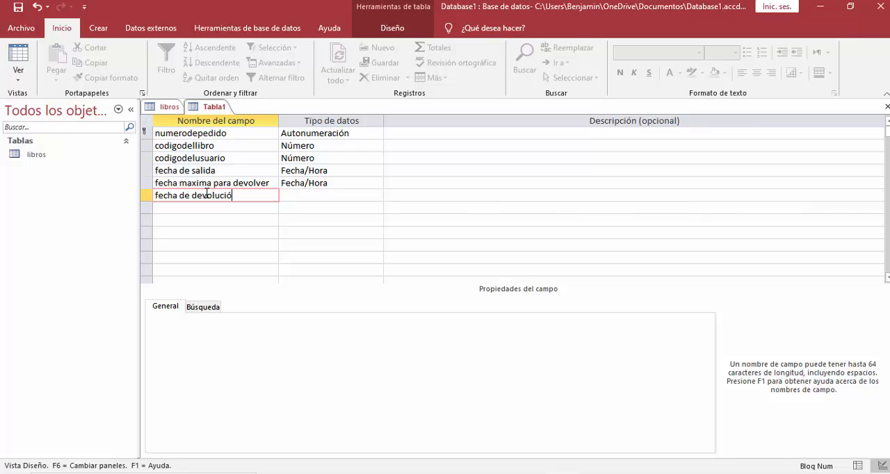
pyautogui.press('BackSpace')
pyautogui.write('on')
pyautogui.click(301, 194)
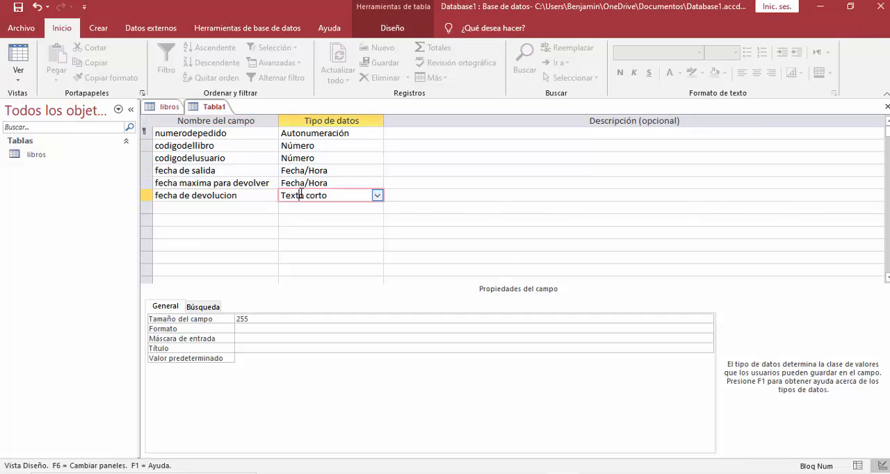
pyautogui.click(377, 195)
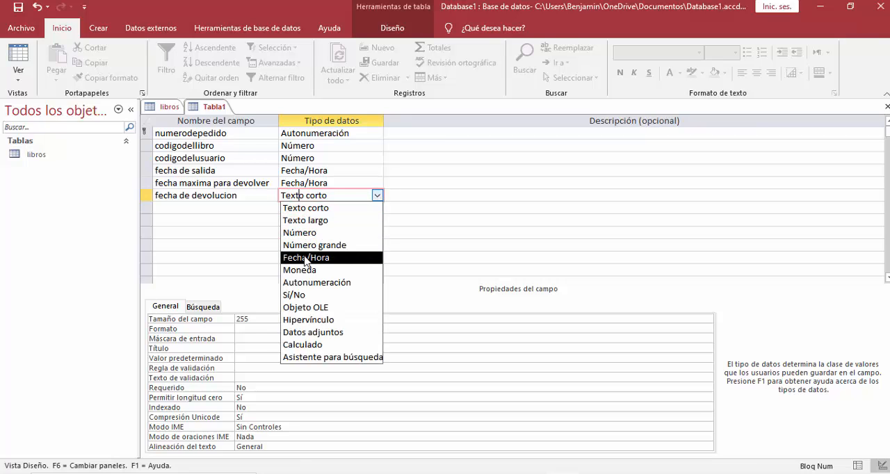
pyautogui.click(306, 257)
# Set the format of "fecha de devolucion" to Hora mediana.
pyautogui.click(698, 322)
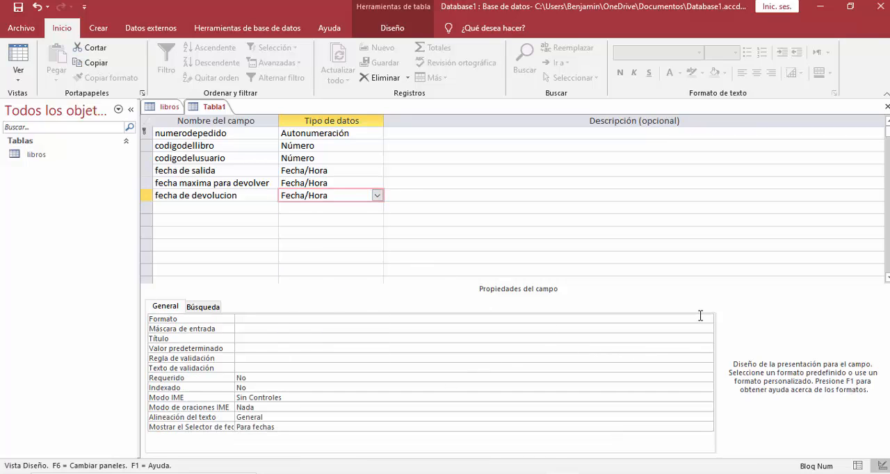
pyautogui.click(707, 320)
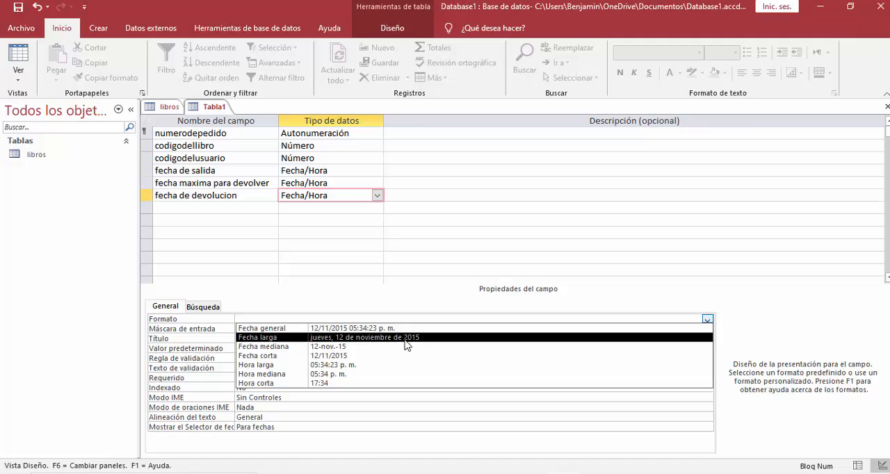
pyautogui.click(308, 375)
pyautogui.click(418, 197)
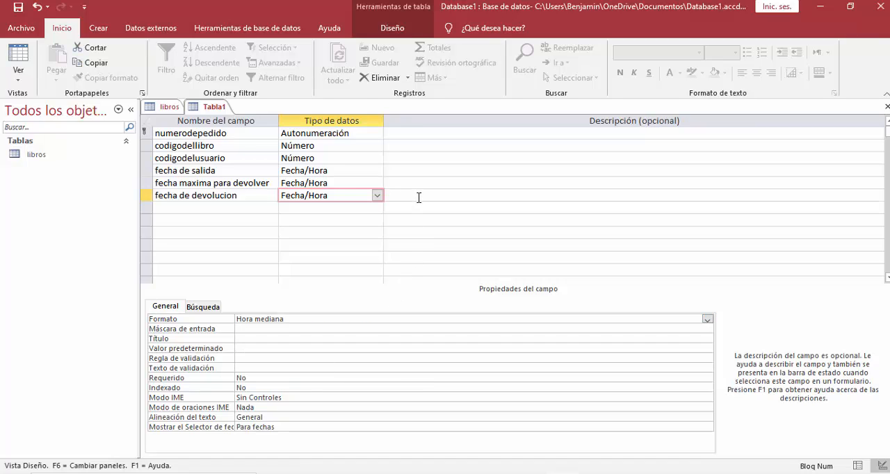
# Save the new table under the name "prestamos".
pyautogui.click(204, 108)
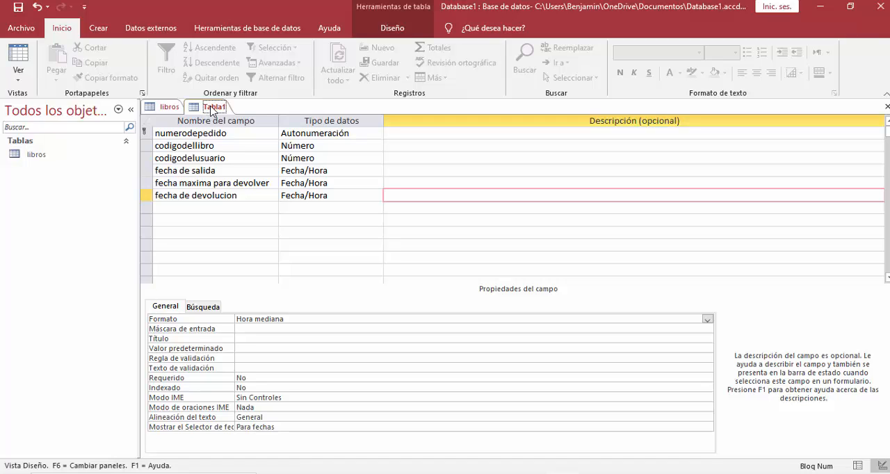
pyautogui.rightClick(211, 112)
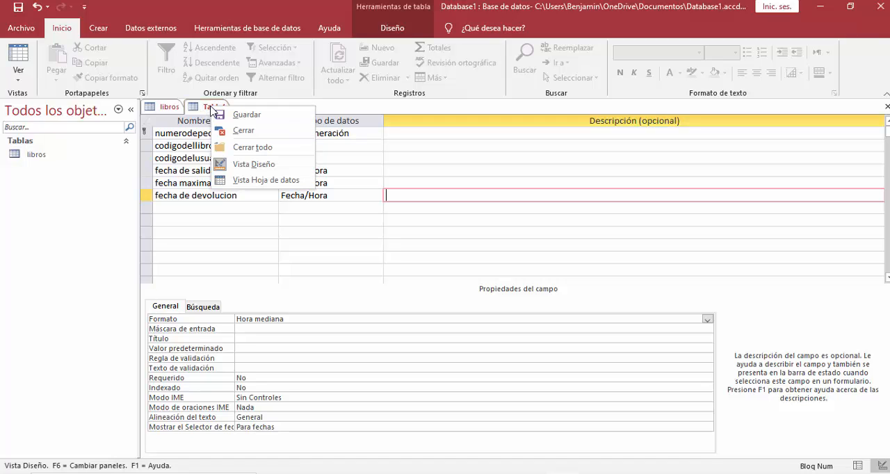
pyautogui.click(251, 114)
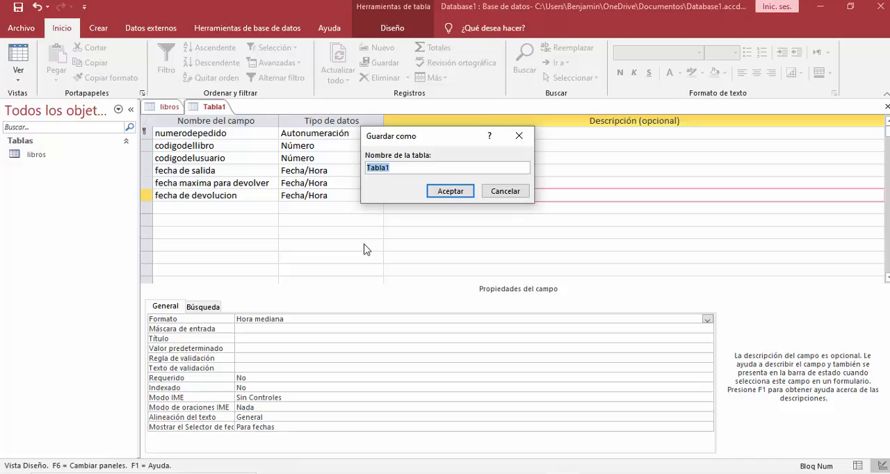
pyautogui.write('prestamos')
pyautogui.click(438, 193)
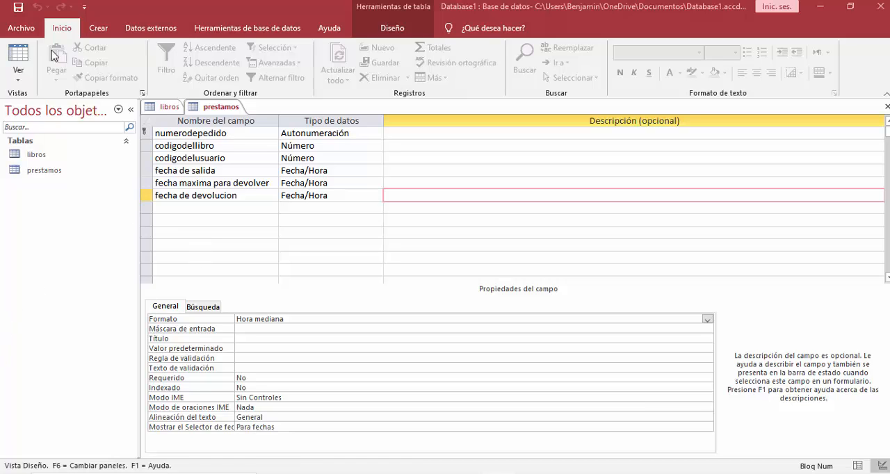
# Create another table in Design view with an autonumber (Autonumeración) field named "codigodelusuario" as its primary key.
pyautogui.click(99, 31)
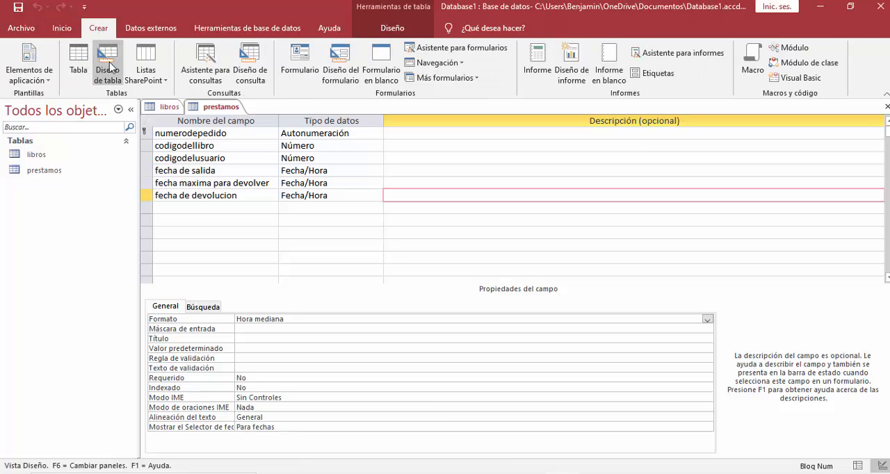
pyautogui.click(110, 67)
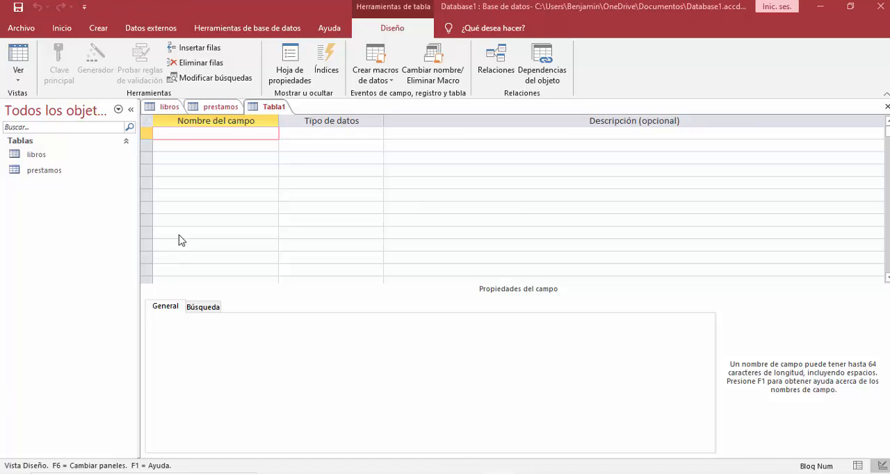
pyautogui.click(174, 135)
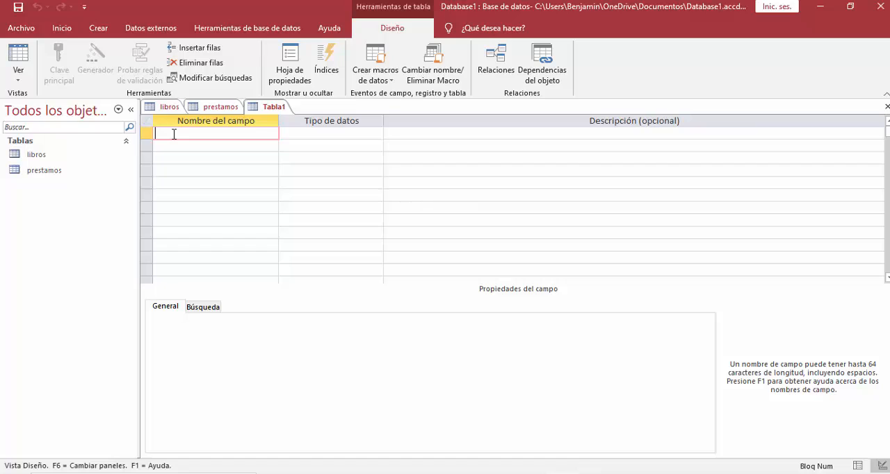
pyautogui.write('codigodelusuario')
pyautogui.press('Tab')
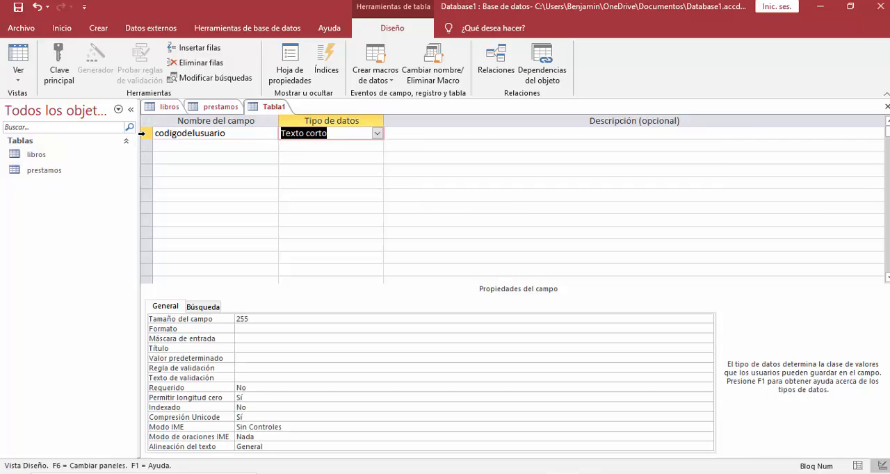
pyautogui.click(376, 133)
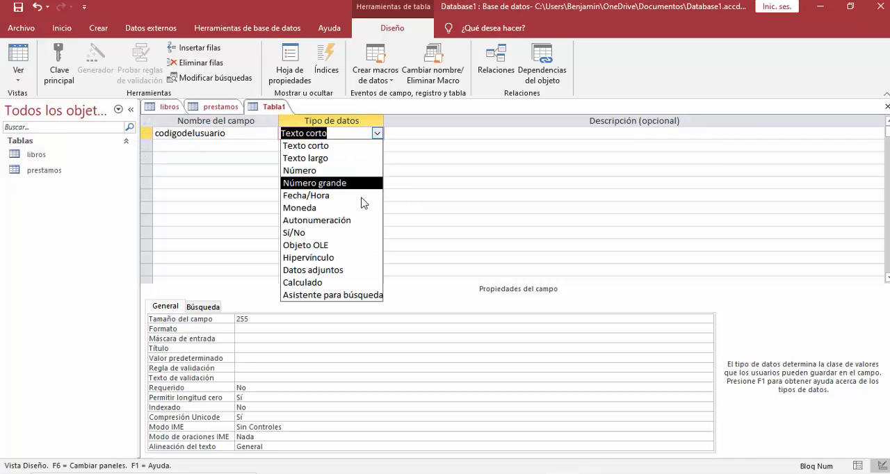
pyautogui.click(343, 223)
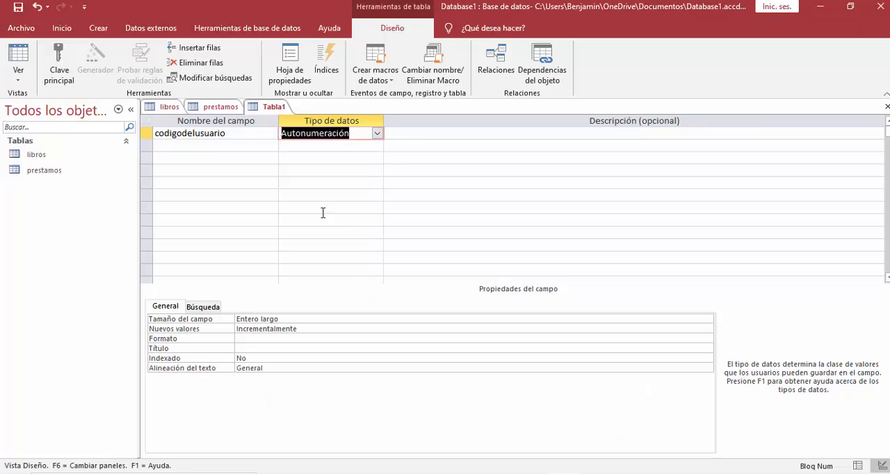
pyautogui.click(59, 73)
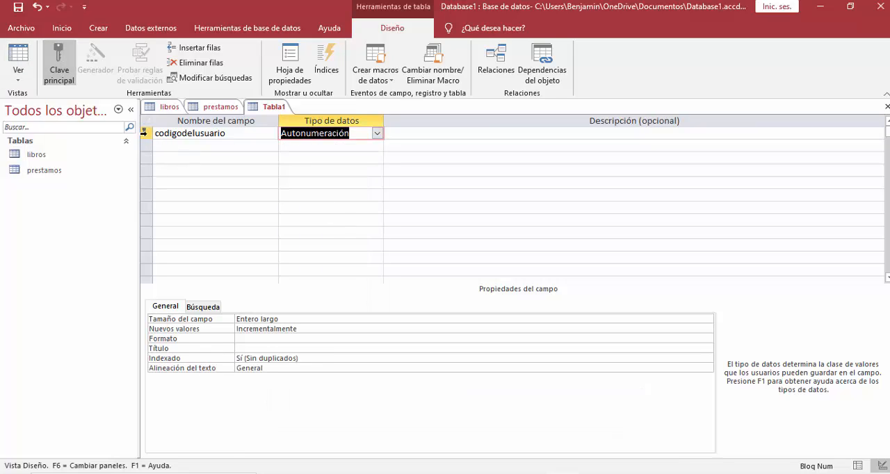
# Add a short text (Texto corto) field named "nombre" below the primary key, with a field size of 15.
pyautogui.click(197, 148)
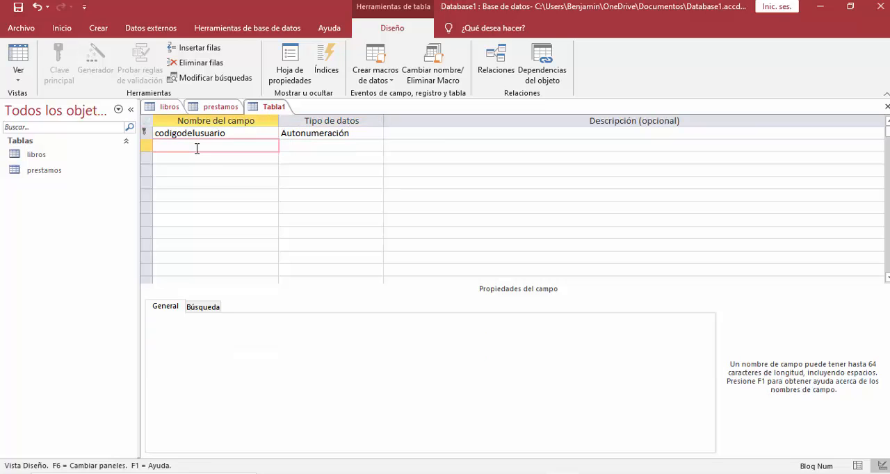
pyautogui.write('nombre')
pyautogui.click(331, 144)
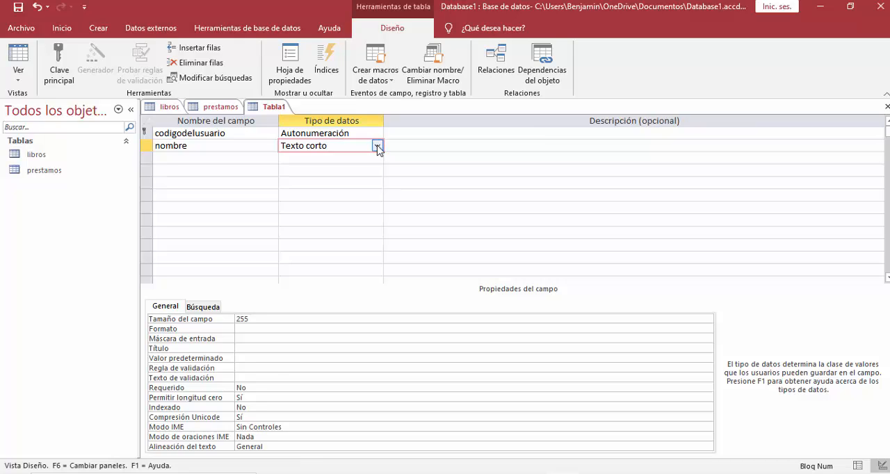
pyautogui.click(615, 318)
pyautogui.doubleClick(239, 319)
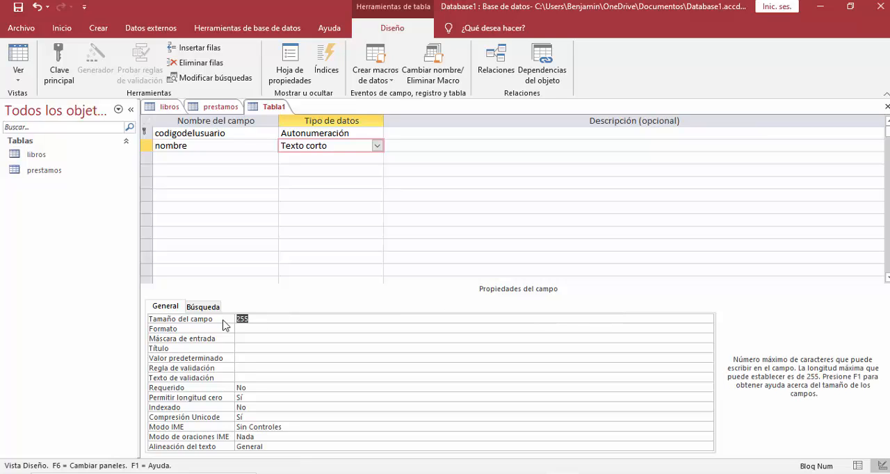
pyautogui.write('1')
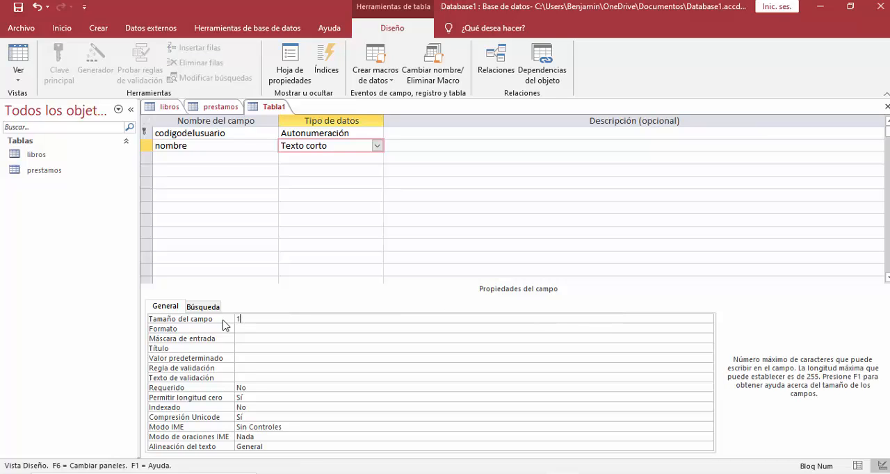
pyautogui.write('5')
pyautogui.press('Return')
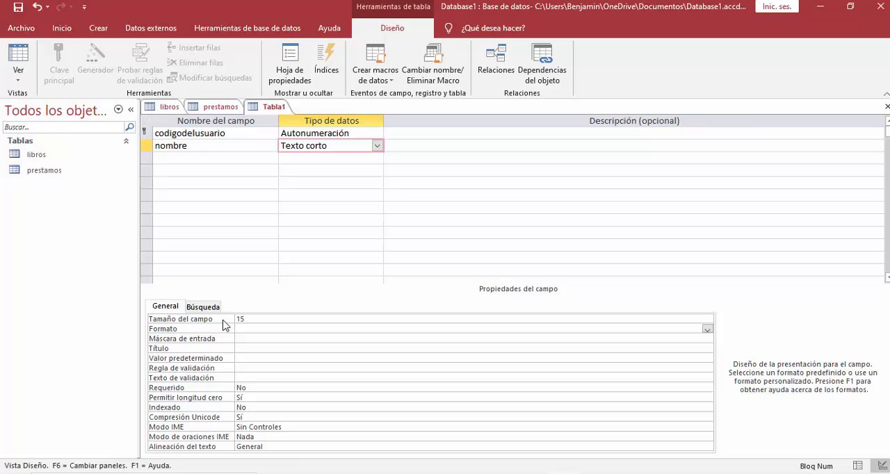
# Add a short text (Texto corto) field named "apellidos" below "nombre", with a field size of 25.
pyautogui.click(164, 157)
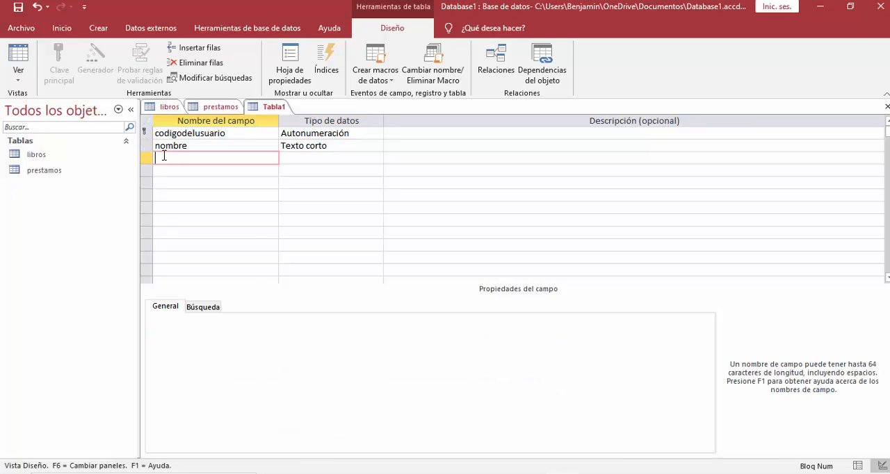
pyautogui.write('apellidos')
pyautogui.click(320, 161)
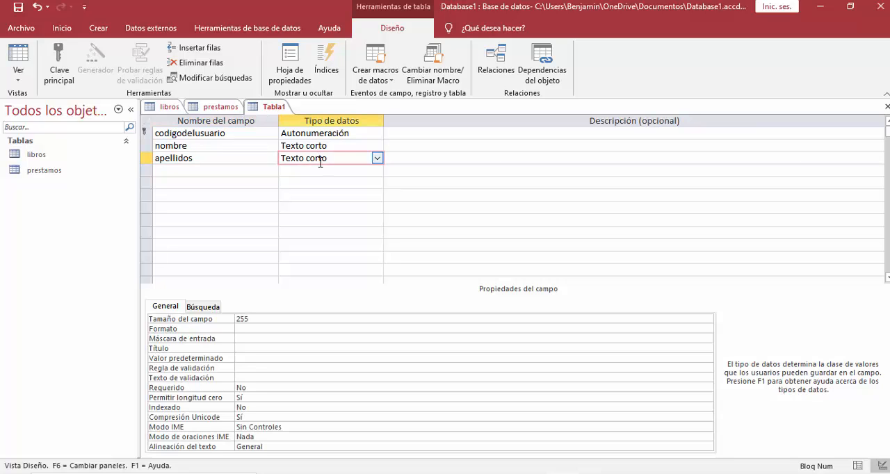
pyautogui.doubleClick(261, 321)
pyautogui.write('2')
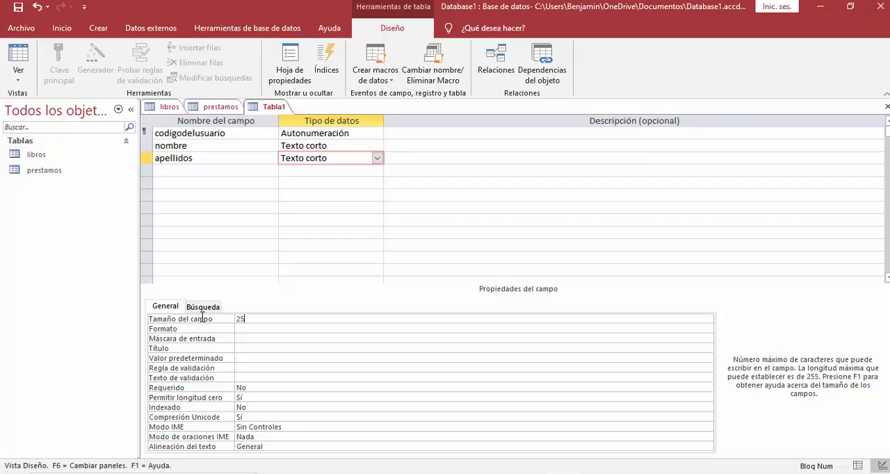
pyautogui.write('5')
pyautogui.press('Return')
# Add a field named "dni" below "apellidos" with the data type Texto corto.
pyautogui.click(186, 171)
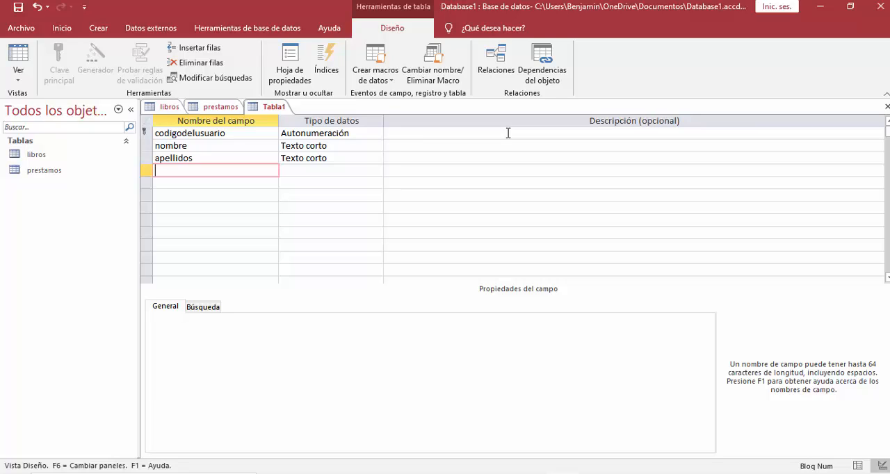
pyautogui.write('dni')
pyautogui.click(323, 171)
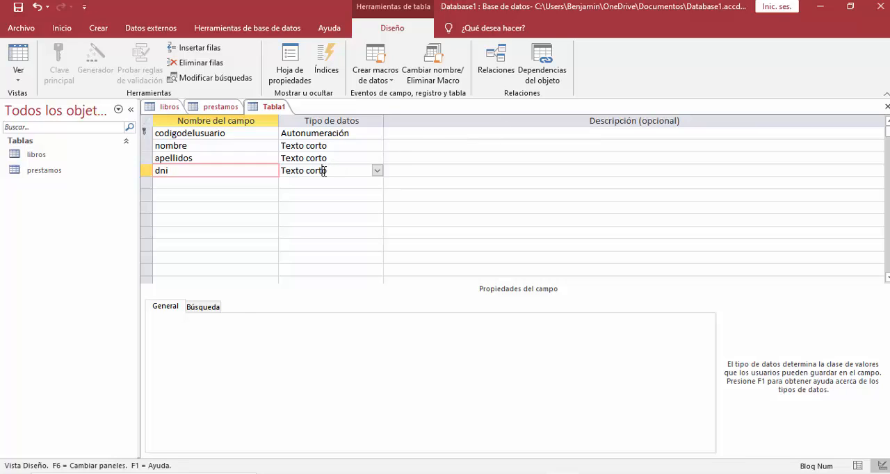
pyautogui.click(377, 172)
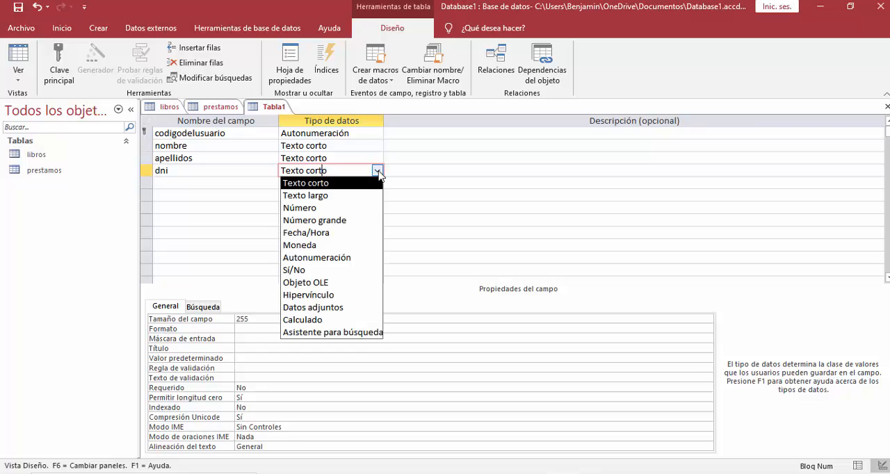
pyautogui.click(350, 184)
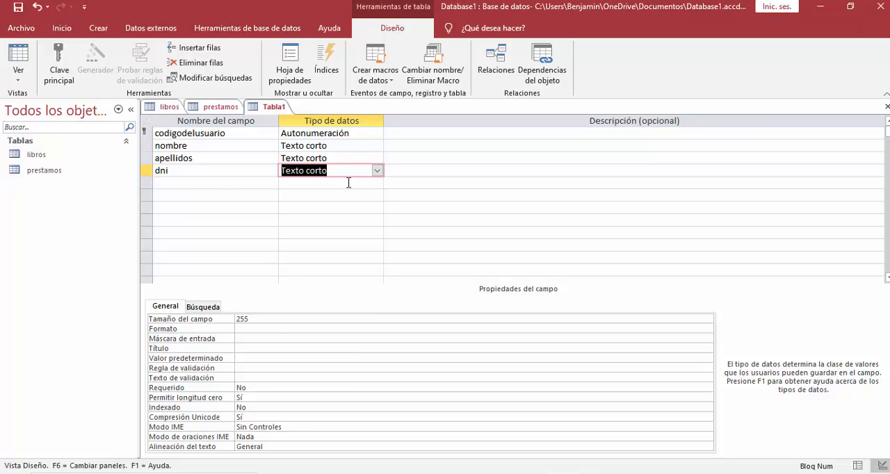
# Add a short text (Texto corto) field named "domicilio" below "dni", with a field size of 5.
pyautogui.click(218, 183)
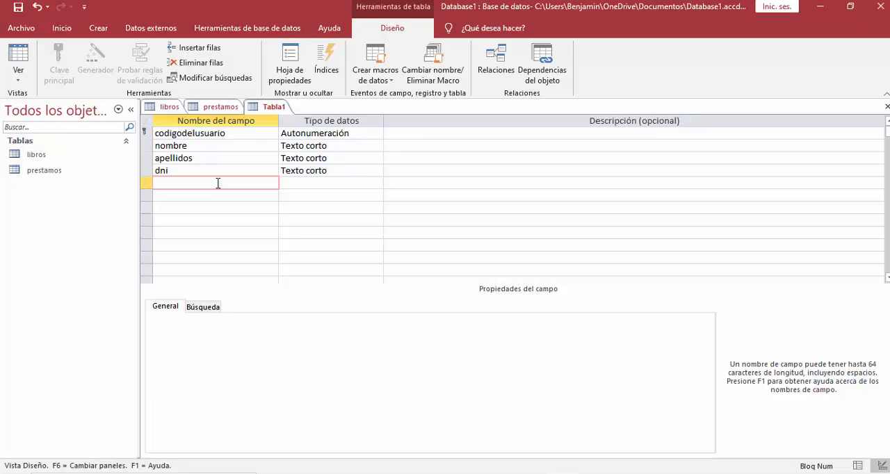
pyautogui.write('domicilio')
pyautogui.click(306, 184)
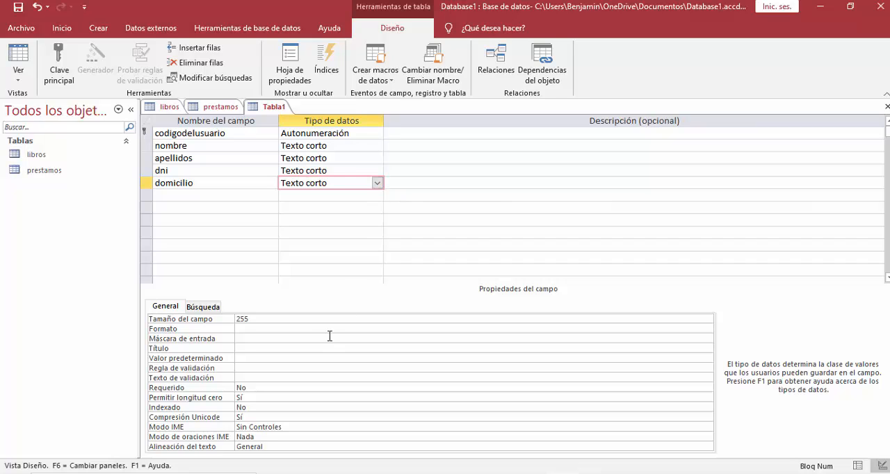
pyautogui.click(228, 320)
pyautogui.write('50')
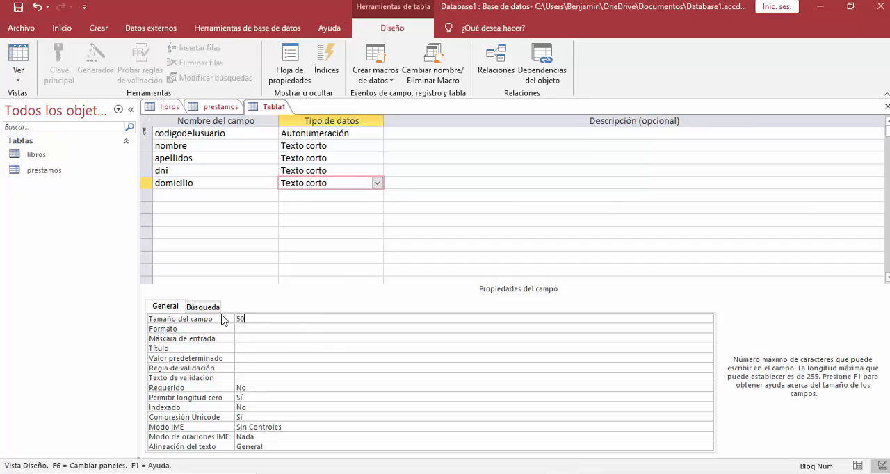
pyautogui.press('Return')
# Add a short text (Texto corto) field named "poblacion" below "domicilio", with a field size of 30.
pyautogui.click(231, 196)
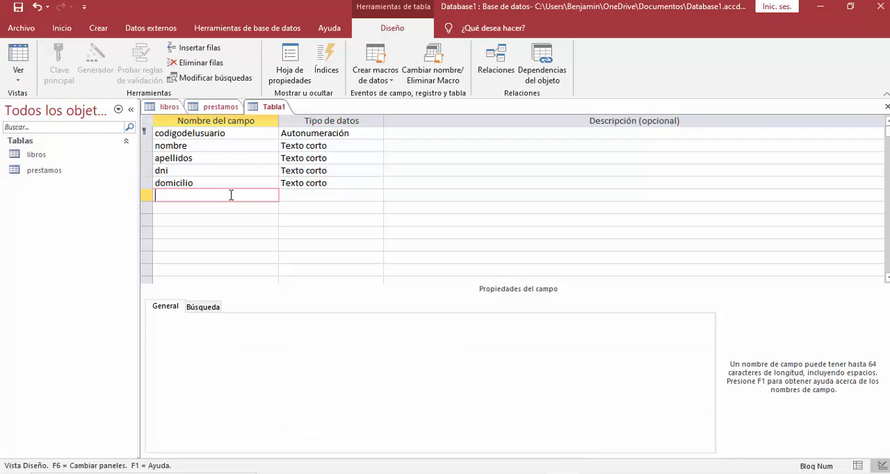
pyautogui.write('poblacion')
pyautogui.click(296, 196)
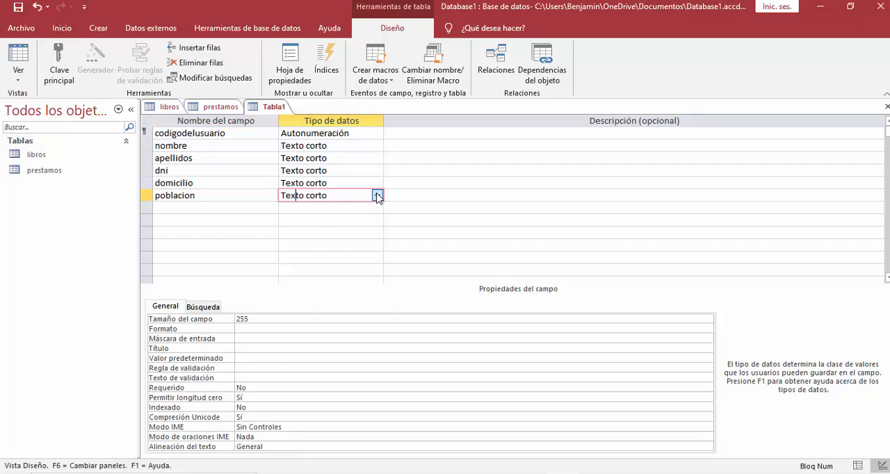
pyautogui.click(376, 195)
pyautogui.click(329, 211)
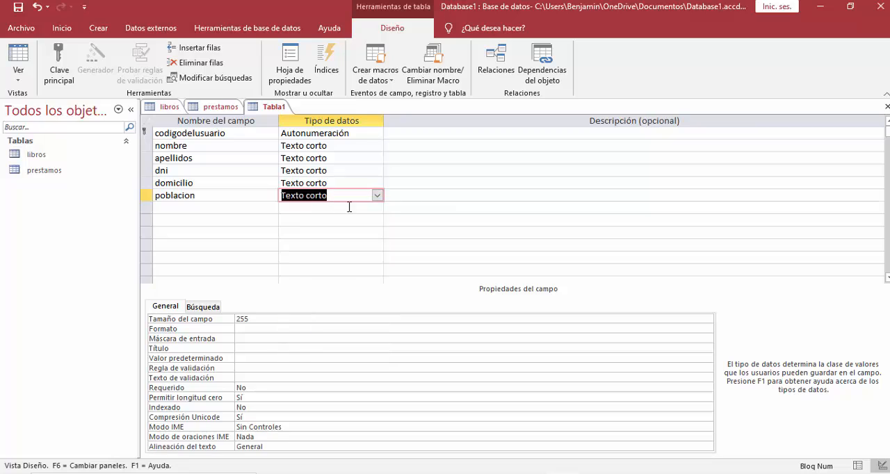
pyautogui.click(213, 317)
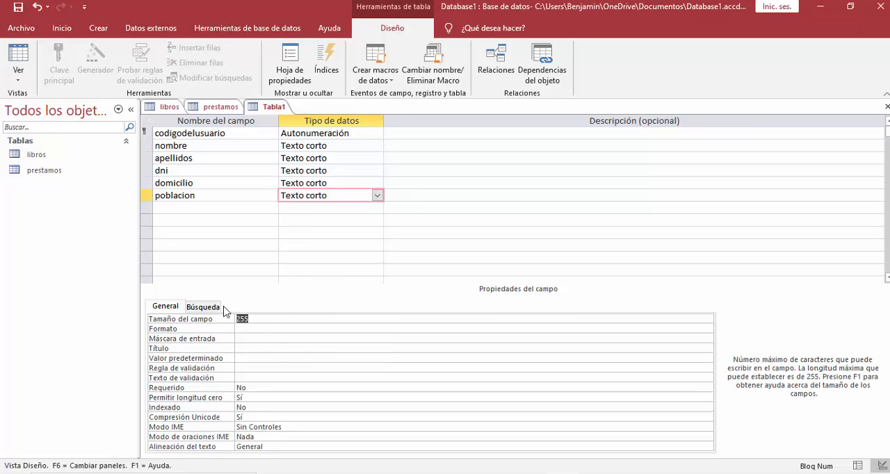
pyautogui.write('30')
pyautogui.press('Return')
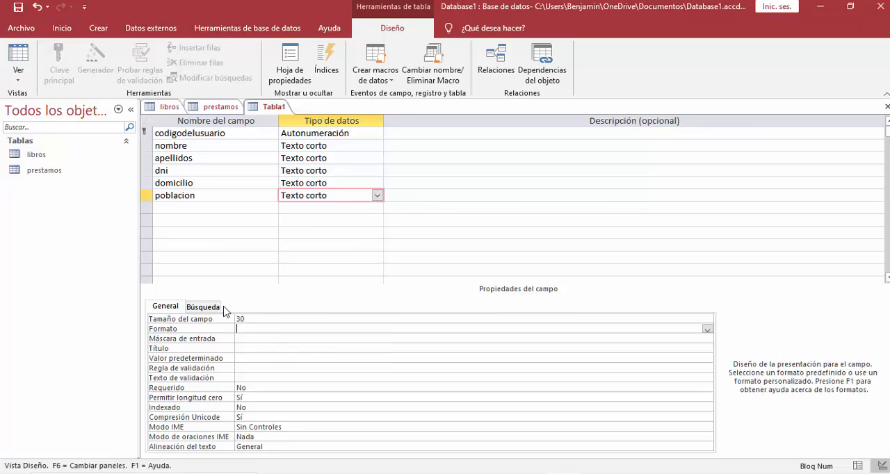
# Add a short text (Texto corto) field named "provincia" below "poblacion", with a field size of 30.
pyautogui.click(179, 208)
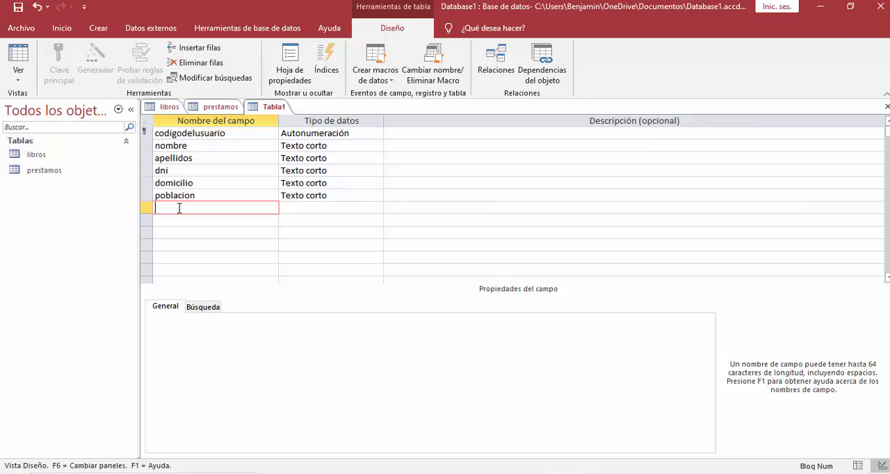
pyautogui.write('provincia')
pyautogui.click(313, 208)
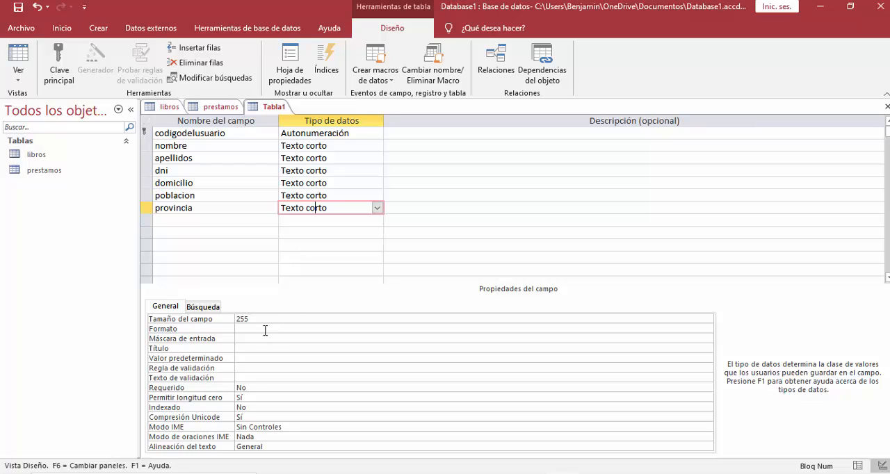
pyautogui.click(227, 321)
pyautogui.click(215, 321)
pyautogui.write('3')
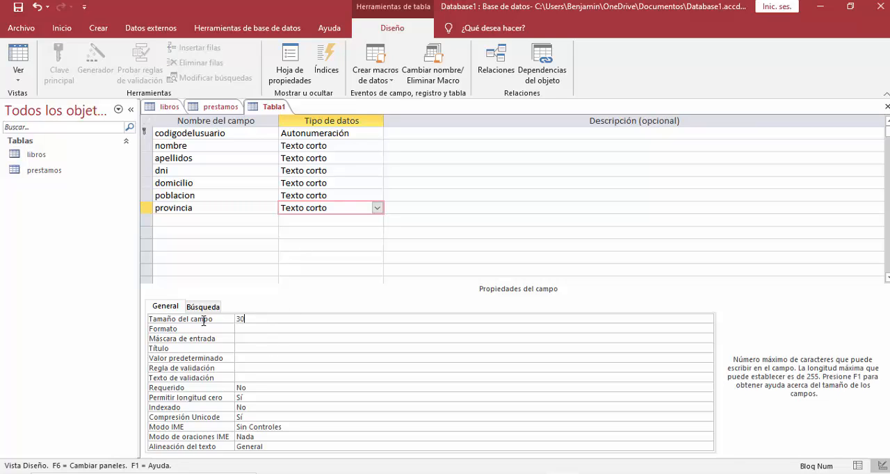
pyautogui.write('0')
pyautogui.press('Return')
# Add a field named "fecha de nacimiento" below "provincia" with the data type Fecha/Hora.
pyautogui.click(206, 219)
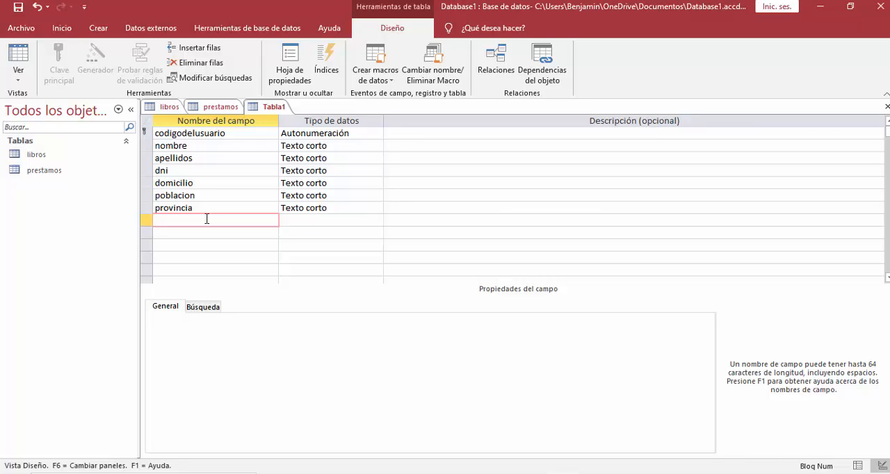
pyautogui.write('fecha de nacimiento')
pyautogui.click(319, 220)
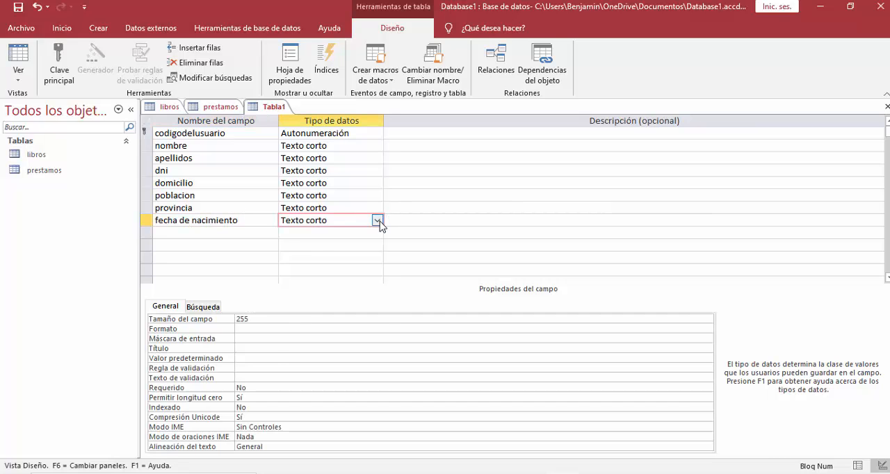
pyautogui.click(379, 221)
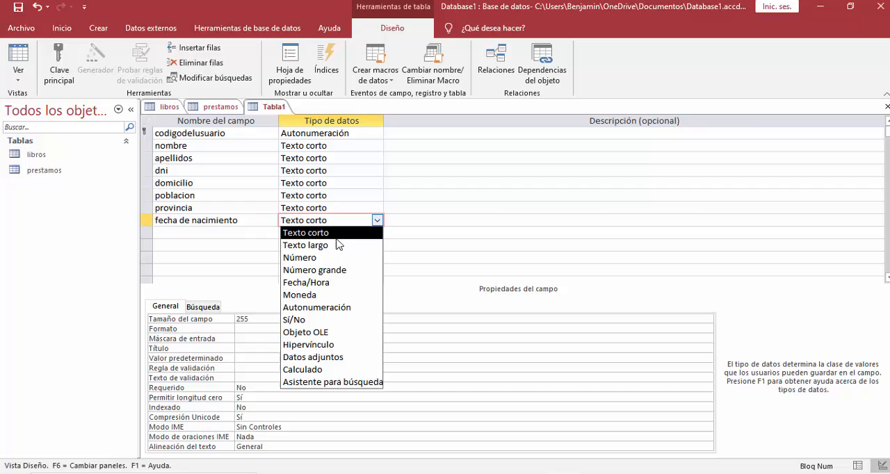
pyautogui.click(322, 283)
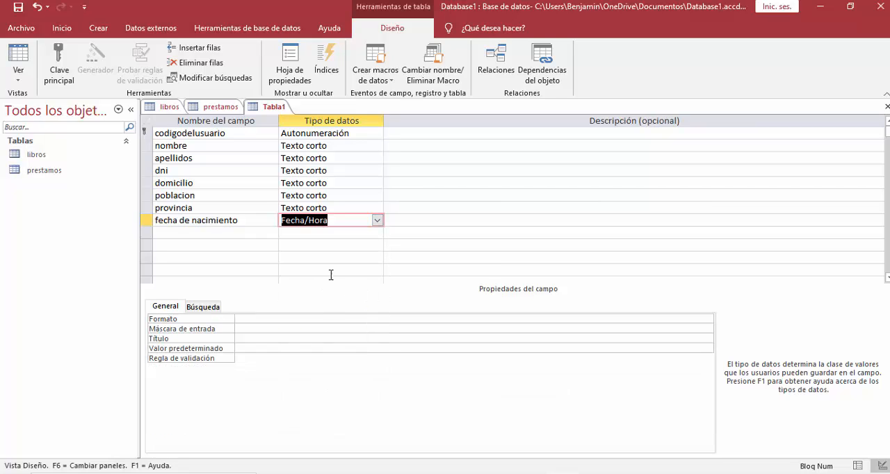
# Set the format of "fecha de nacimiento" to Fecha mediana.
pyautogui.click(262, 318)
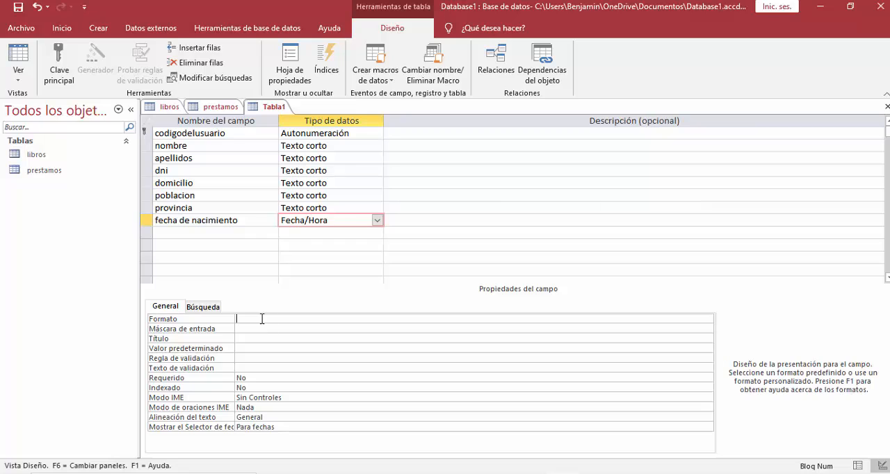
pyautogui.click(708, 320)
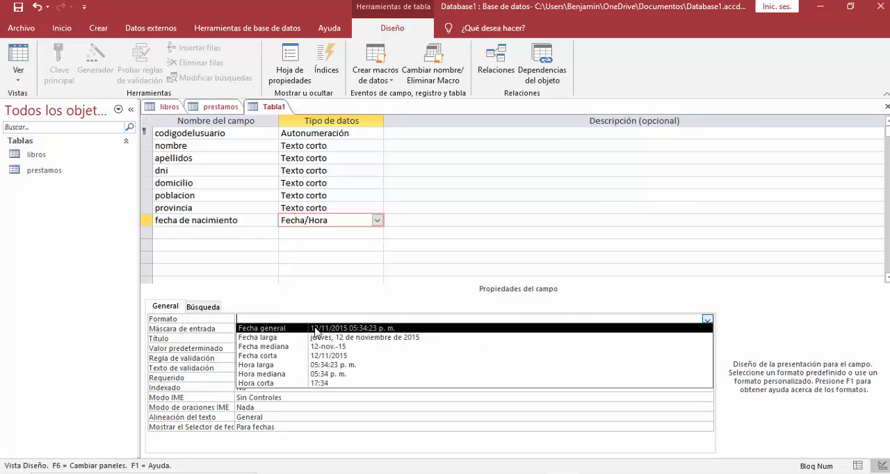
pyautogui.click(334, 346)
pyautogui.click(335, 232)
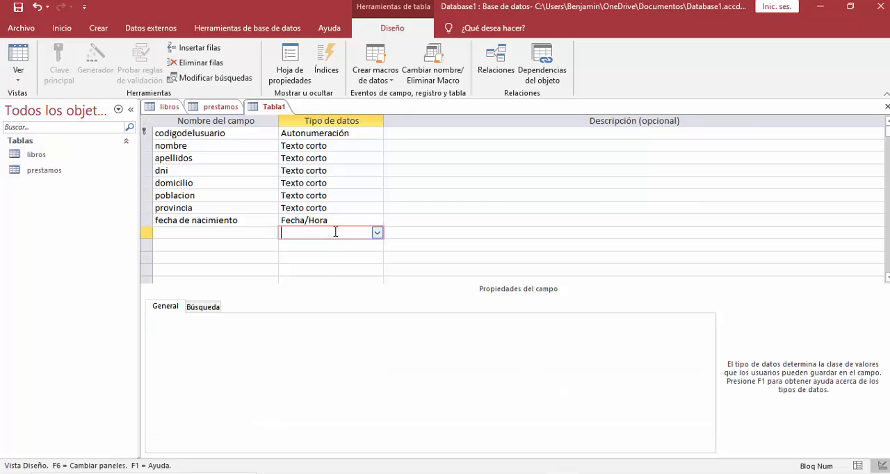
# Save the new table under the name "usuarios".
pyautogui.rightClick(271, 112)
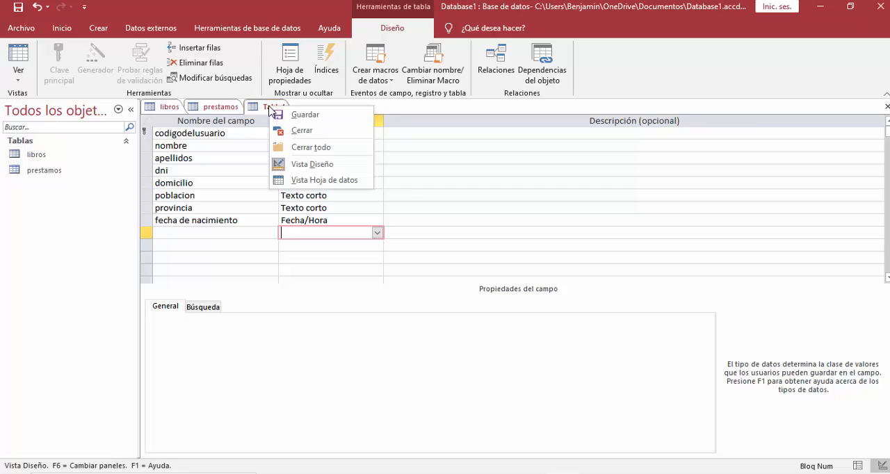
pyautogui.click(305, 116)
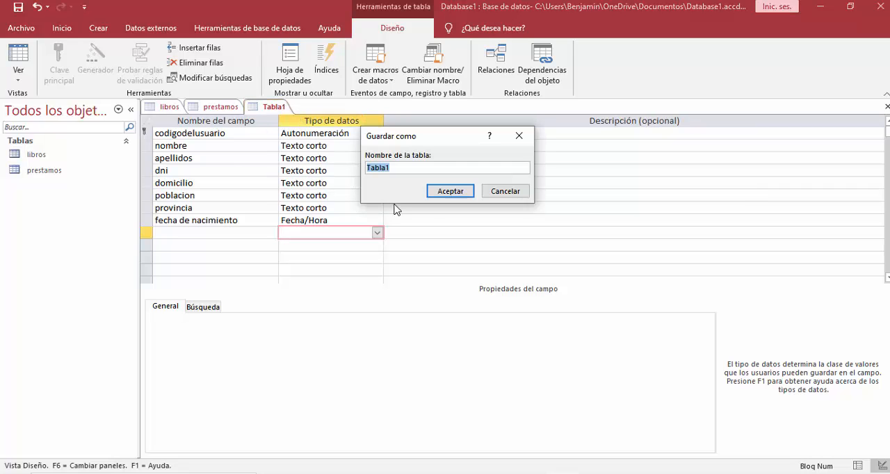
pyautogui.write('usuarios')
pyautogui.click(458, 193)
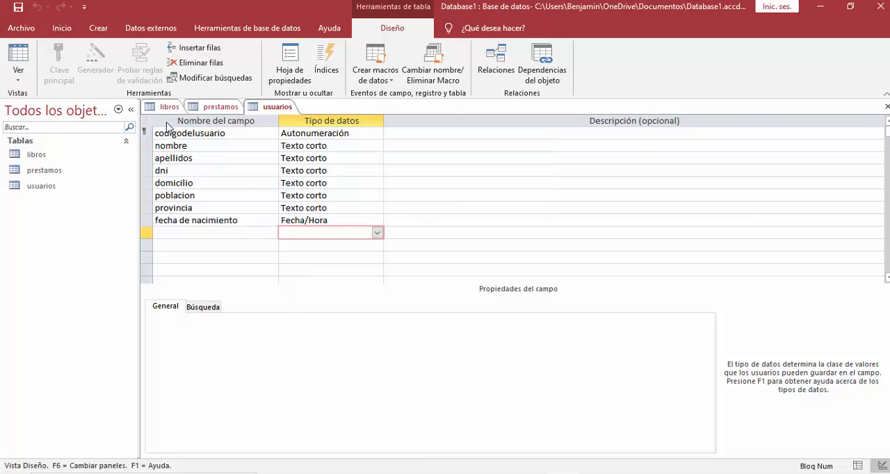
# Look through the open tables and show the "libros" table in Design view.
pyautogui.click(169, 107)
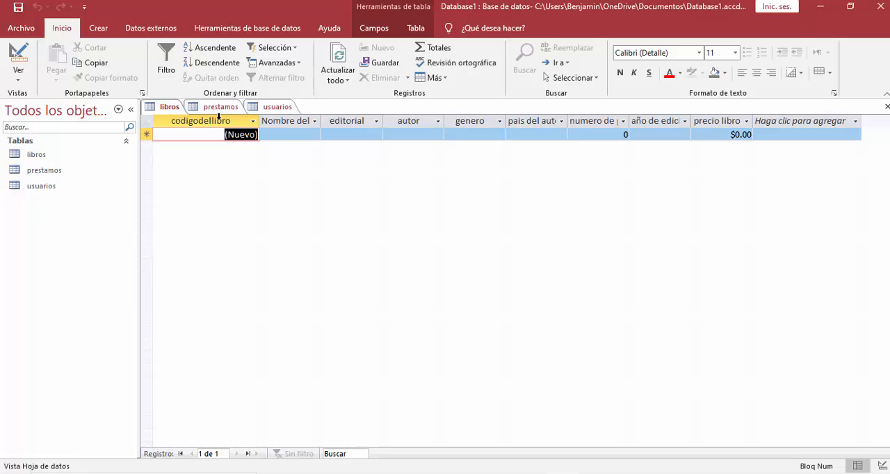
pyautogui.click(221, 107)
pyautogui.click(268, 107)
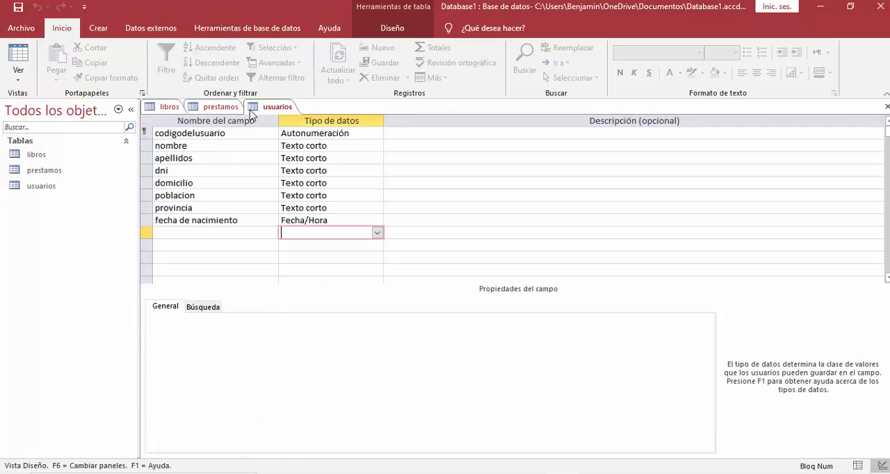
pyautogui.click(169, 107)
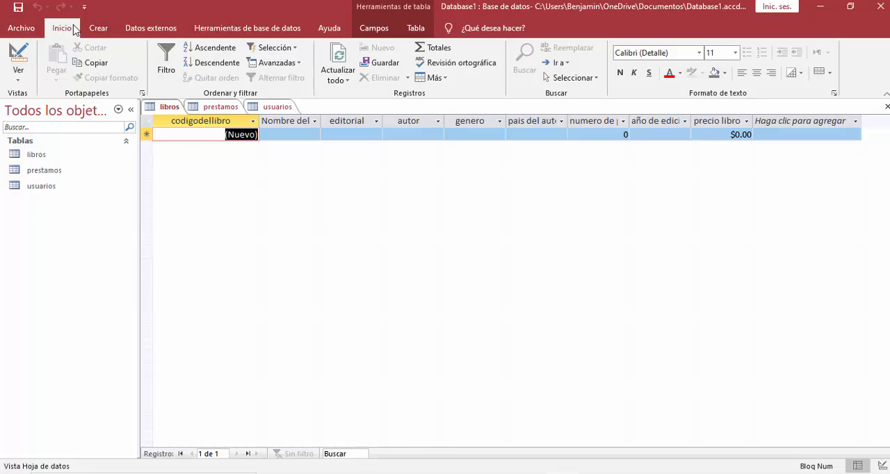
pyautogui.click(19, 74)
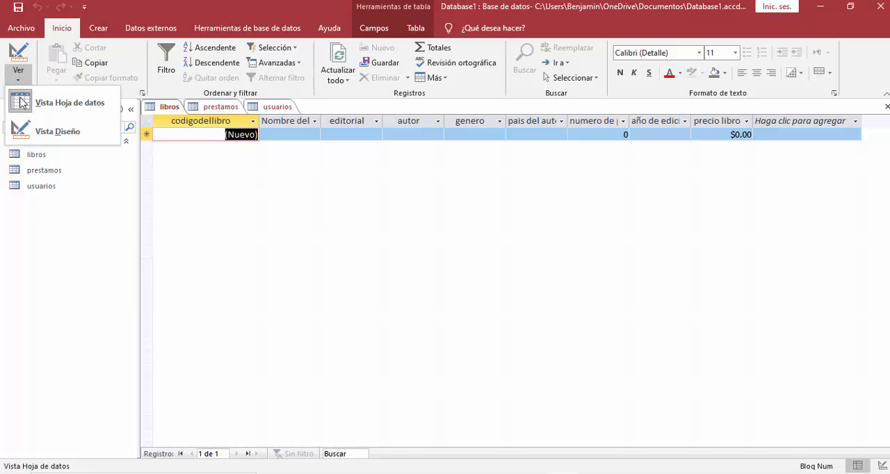
pyautogui.click(55, 134)
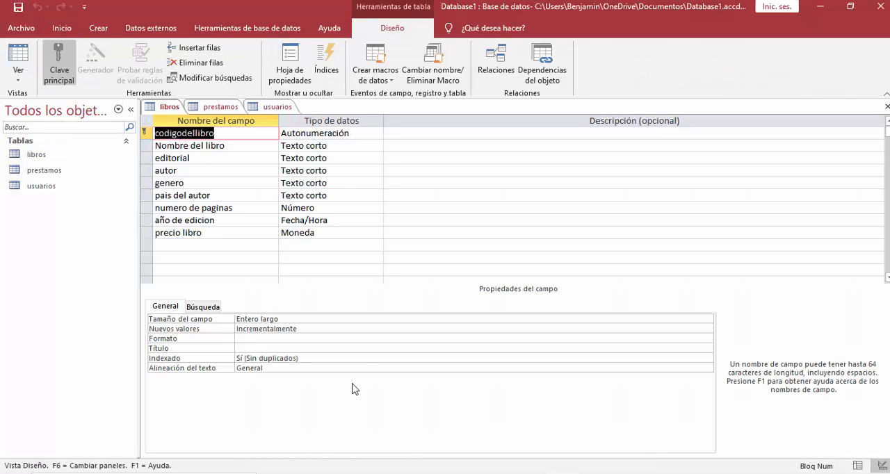
# Set the field size of "Nombre del libro" in the "libros" table to 60.
pyautogui.click(284, 319)
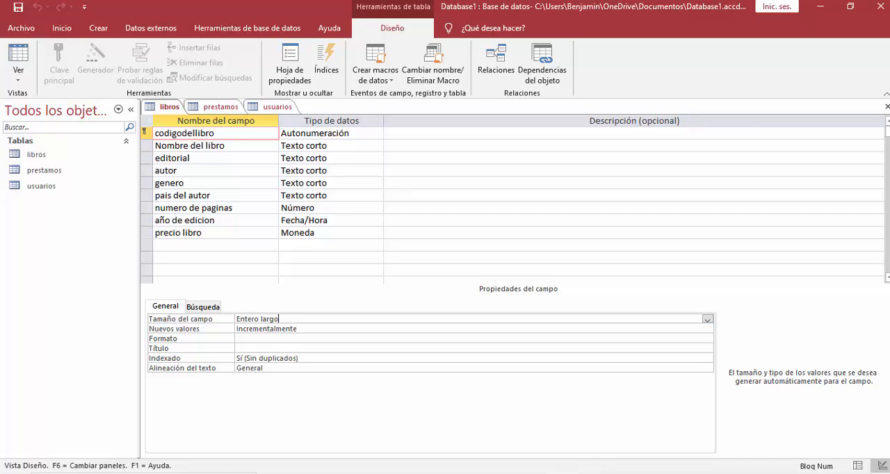
pyautogui.click(339, 146)
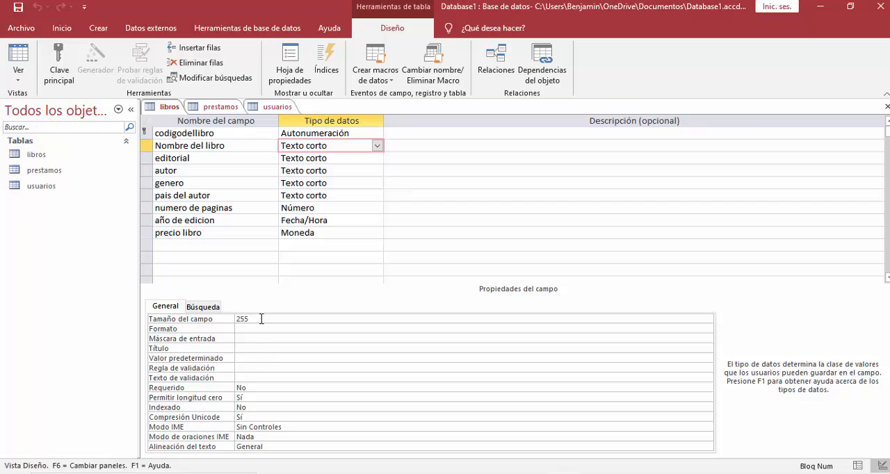
pyautogui.moveTo(248, 318); pyautogui.dragTo(211, 318)
pyautogui.write('60')
pyautogui.press('Return')
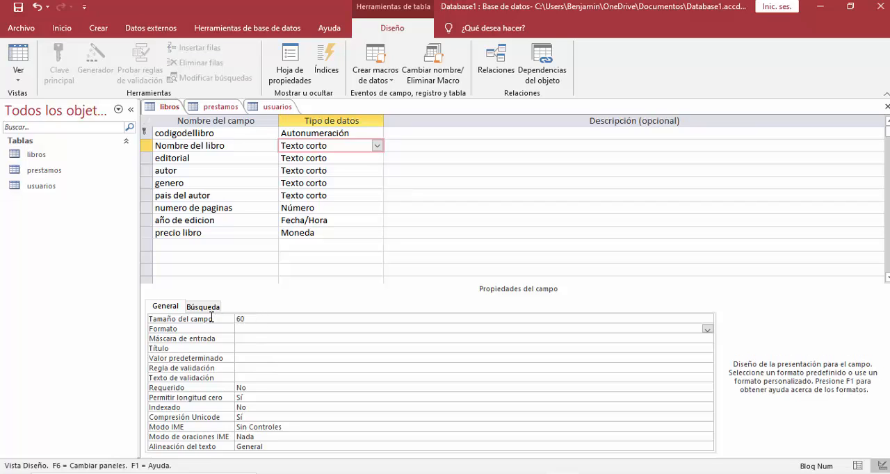
# Set the field size of the "editorial" field to 25.
pyautogui.click(332, 163)
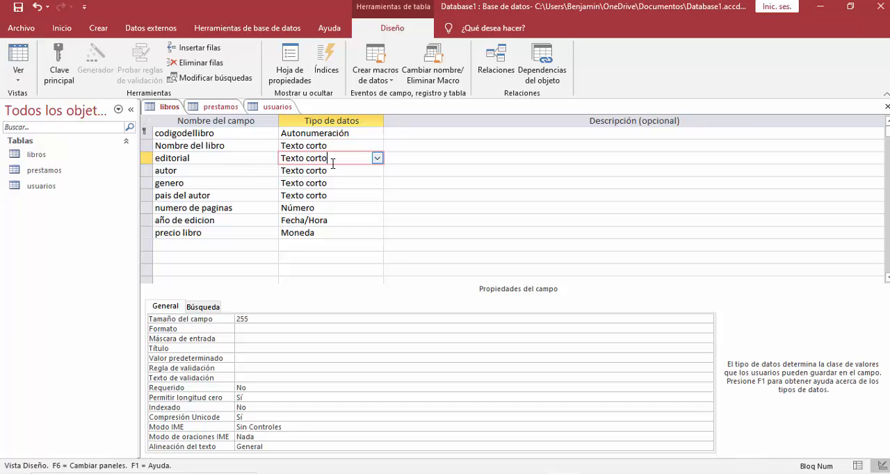
pyautogui.click(278, 329)
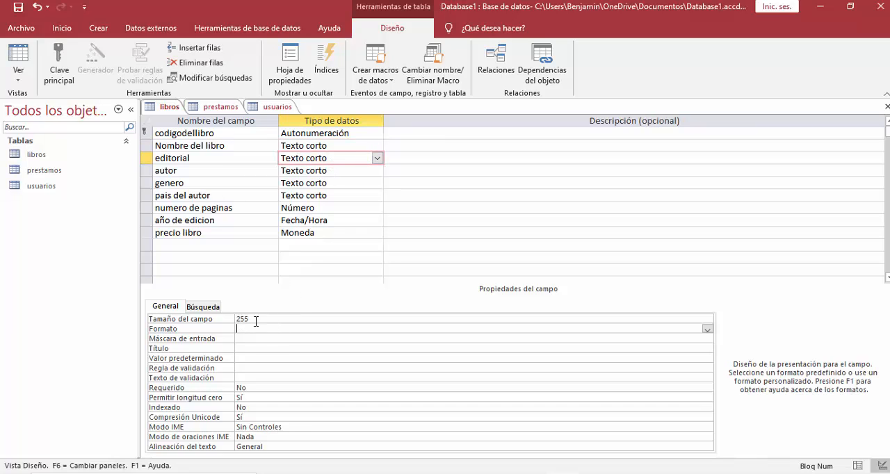
pyautogui.click(220, 319)
pyautogui.write('25')
pyautogui.press('Tab')
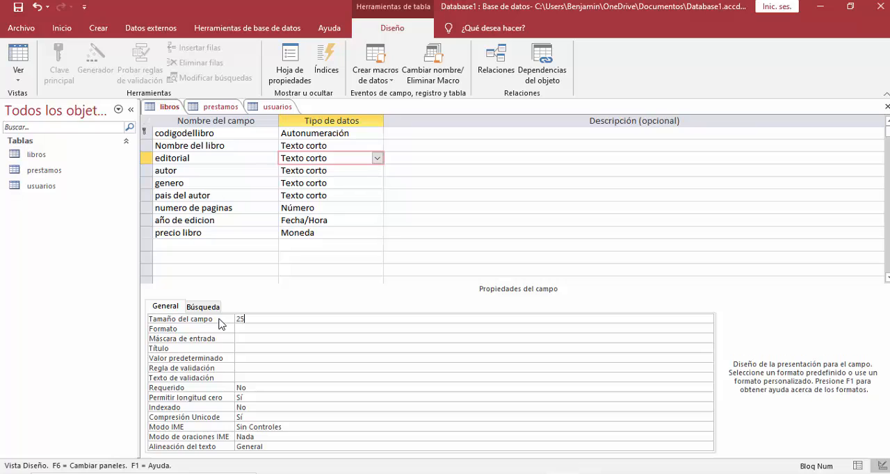
# Set the field size of the "autor" field to 25.
pyautogui.click(338, 173)
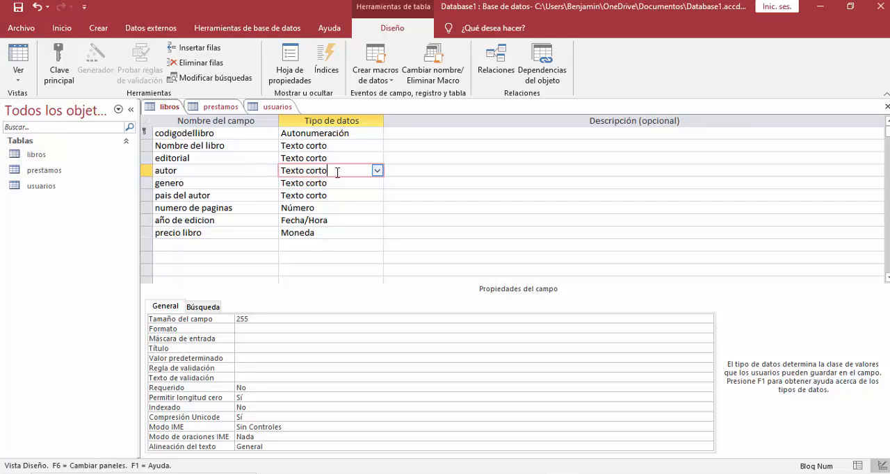
pyautogui.click(258, 320)
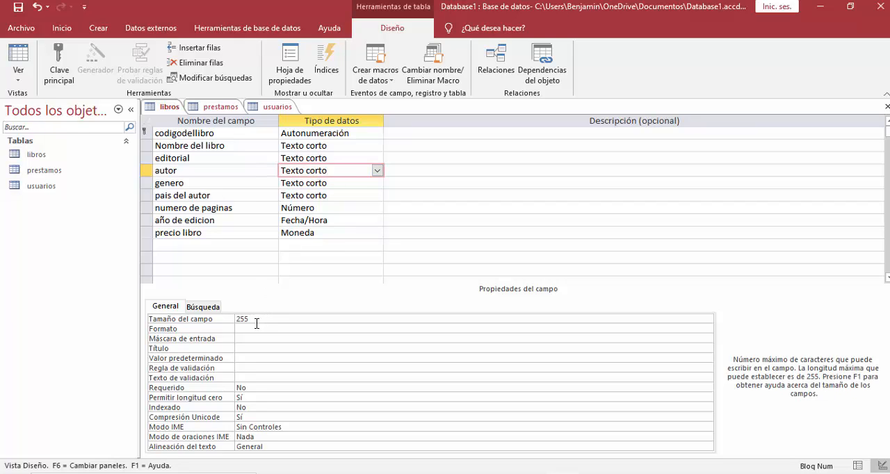
pyautogui.click(222, 325)
pyautogui.write('2')
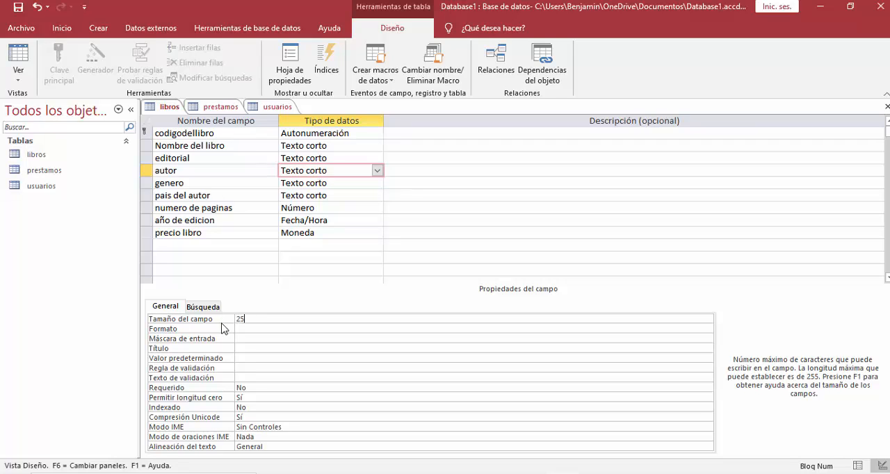
pyautogui.press('Return')
# Set the field size of the "genero" field to 20.
pyautogui.click(351, 186)
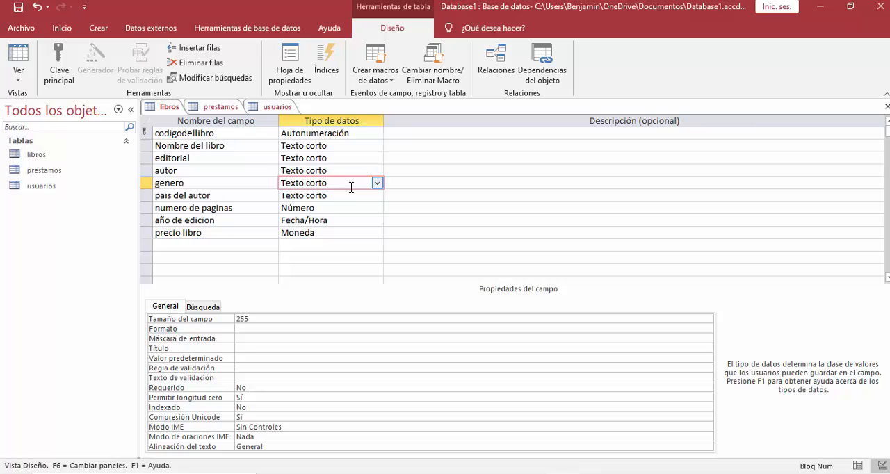
pyautogui.click(255, 319)
pyautogui.moveTo(255, 319); pyautogui.dragTo(227, 322)
pyautogui.write('2')
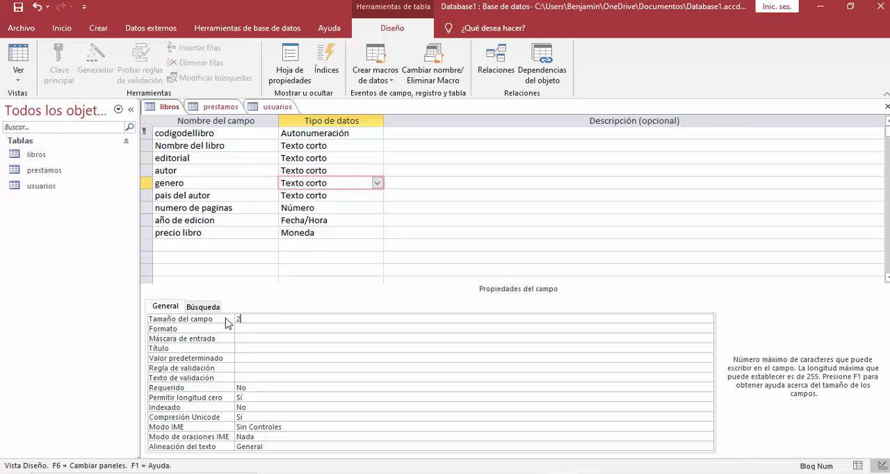
pyautogui.write('0')
pyautogui.press('Return')
# Set the field size of the "pais del autor" field to 20.
pyautogui.click(334, 195)
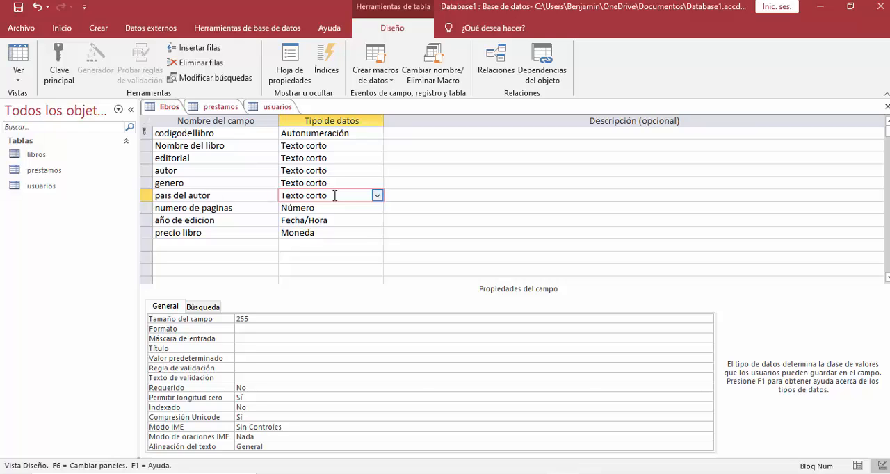
pyautogui.moveTo(261, 318); pyautogui.dragTo(210, 315)
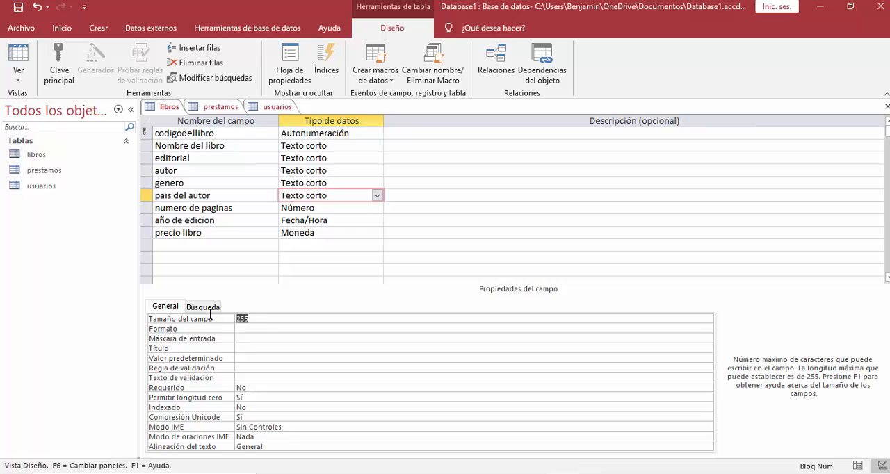
pyautogui.write('20')
pyautogui.press('Return')
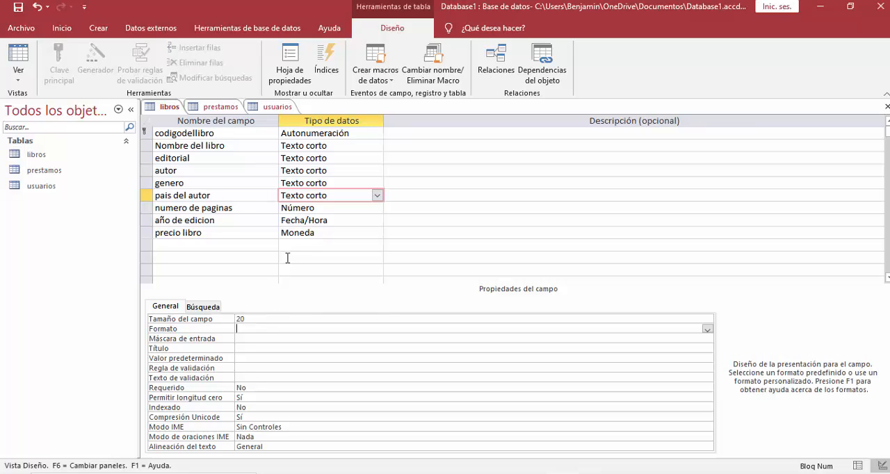
# Set the field size of the "numero de paginas" field to Entero.
pyautogui.click(325, 208)
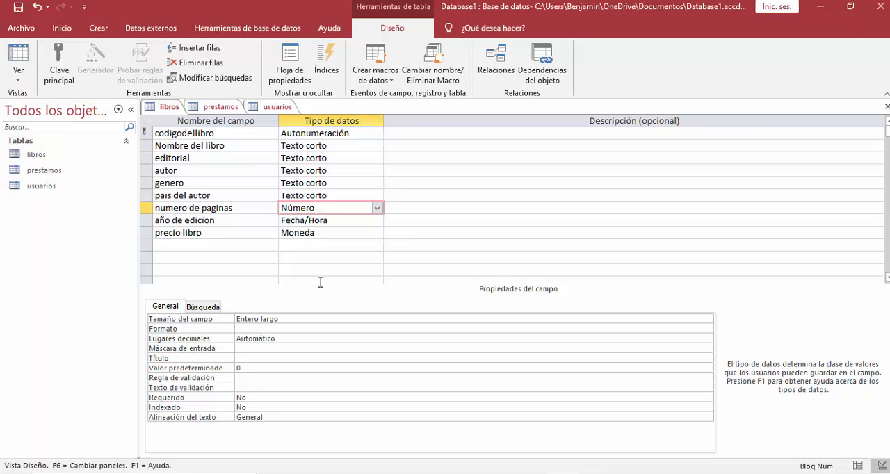
pyautogui.click(297, 320)
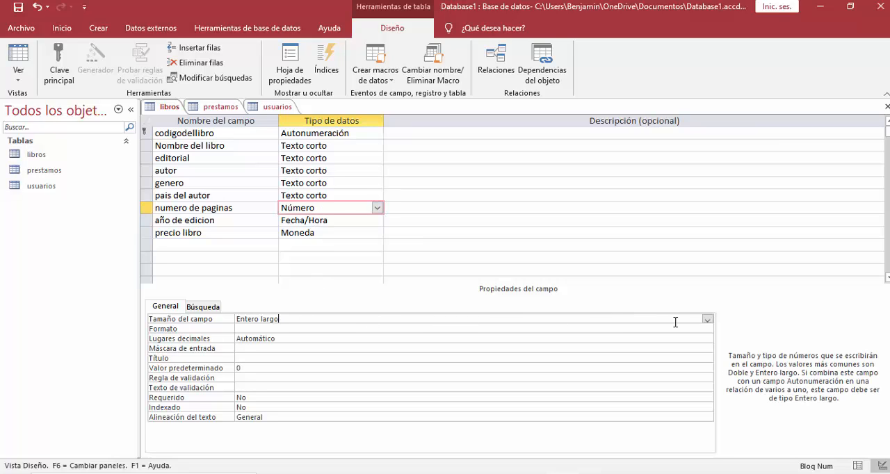
pyautogui.click(707, 320)
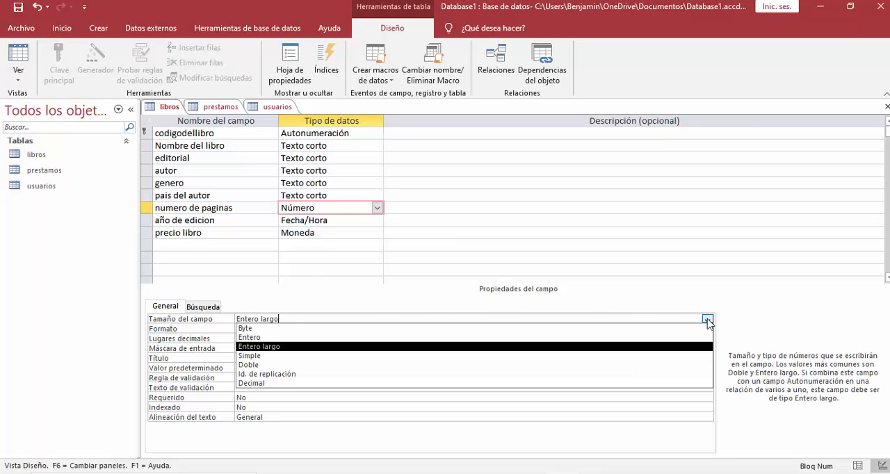
pyautogui.click(263, 337)
# Set the format of the "año de edicion" field to Fecha mediana.
pyautogui.click(369, 220)
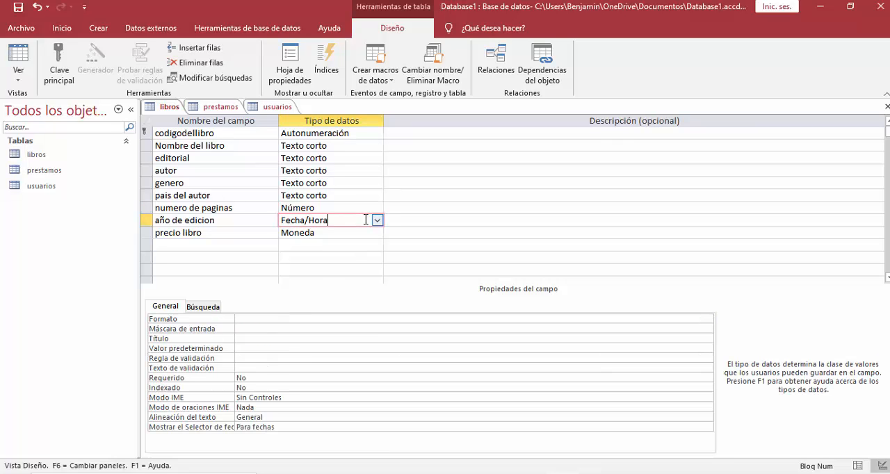
pyautogui.click(286, 318)
pyautogui.click(708, 319)
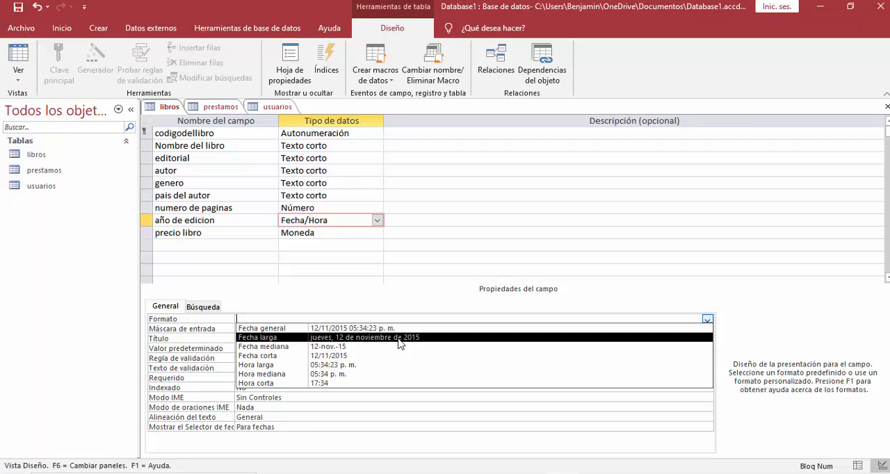
pyautogui.click(337, 348)
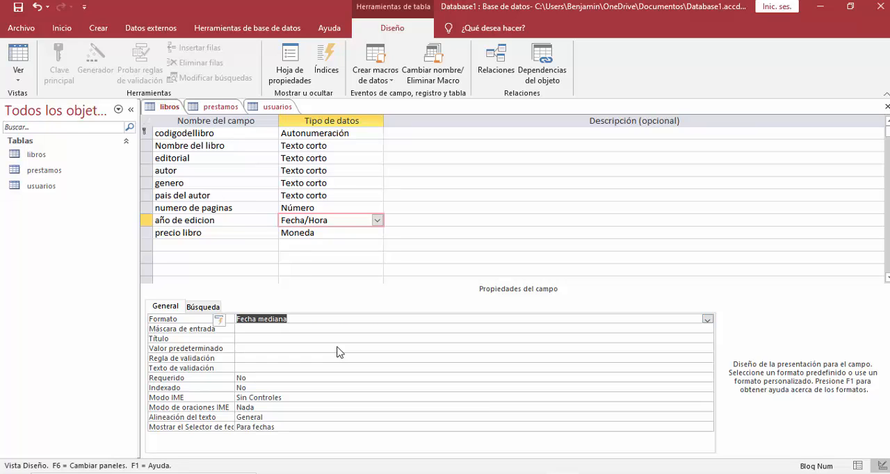
# Check the properties of "precio libro" and save the design changes to the "libros" table.
pyautogui.click(321, 232)
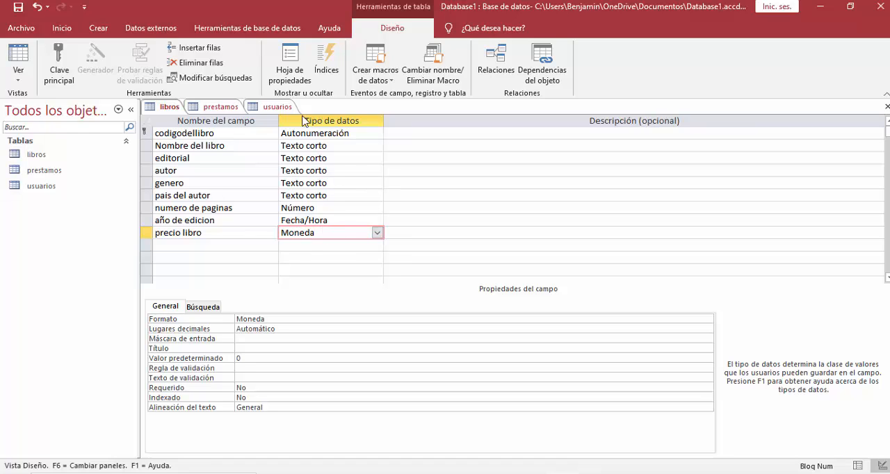
pyautogui.rightClick(166, 109)
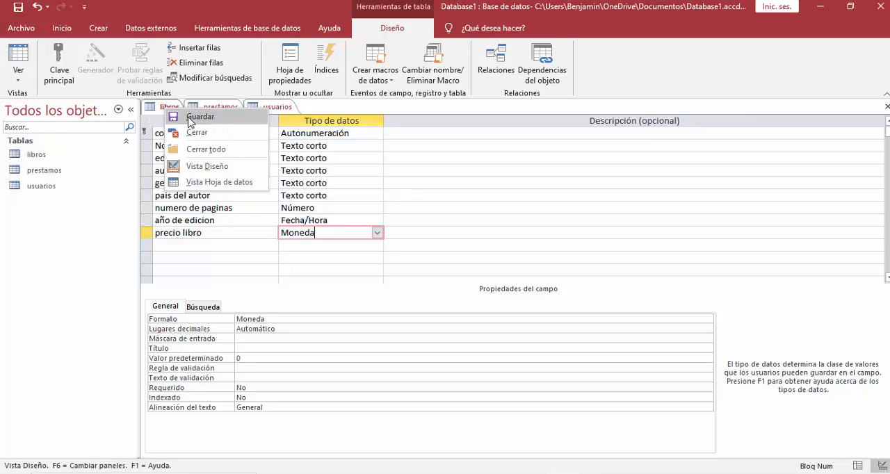
pyautogui.click(190, 118)
pyautogui.click(480, 196)
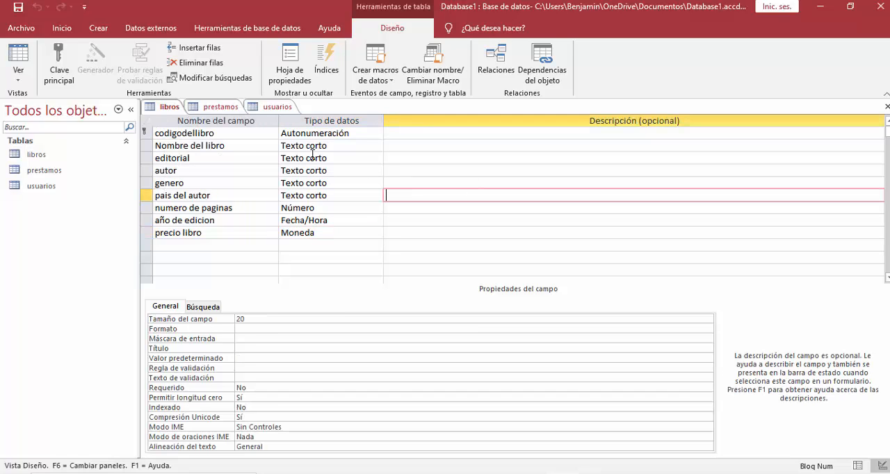
# Switch the "libros", "prestamos" and "usuarios" tables from Design view to Datasheet view.
pyautogui.click(165, 110)
pyautogui.click(18, 74)
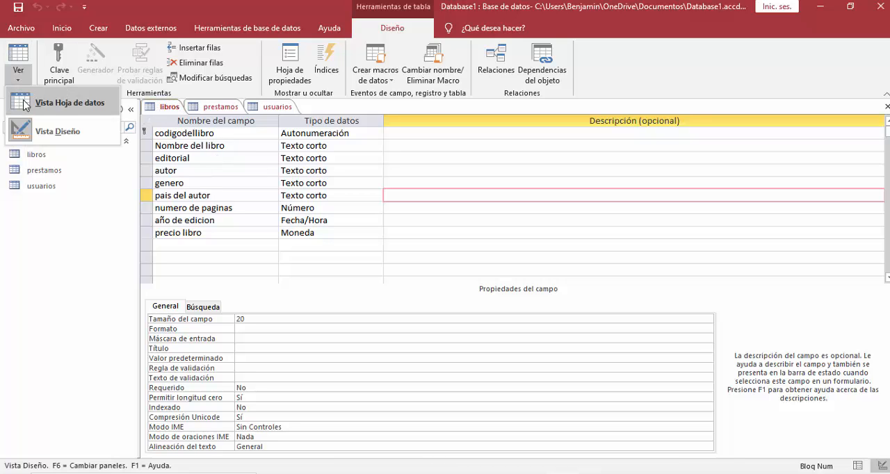
pyautogui.click(25, 104)
pyautogui.click(219, 110)
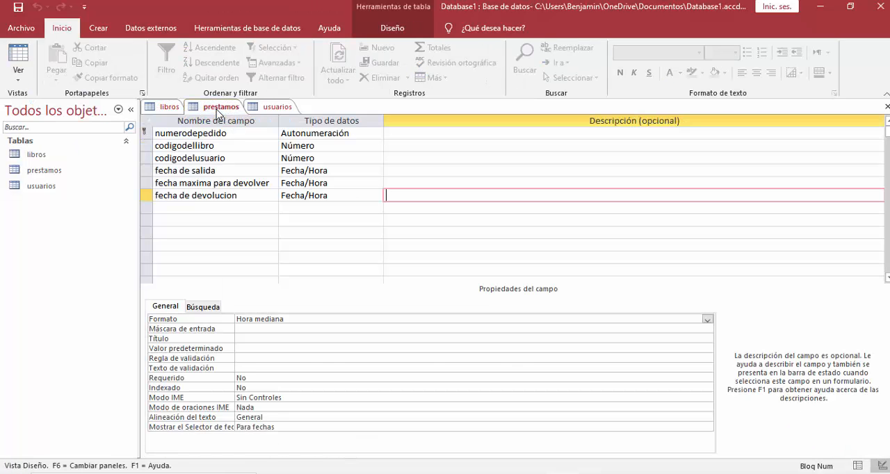
pyautogui.click(18, 73)
pyautogui.click(28, 98)
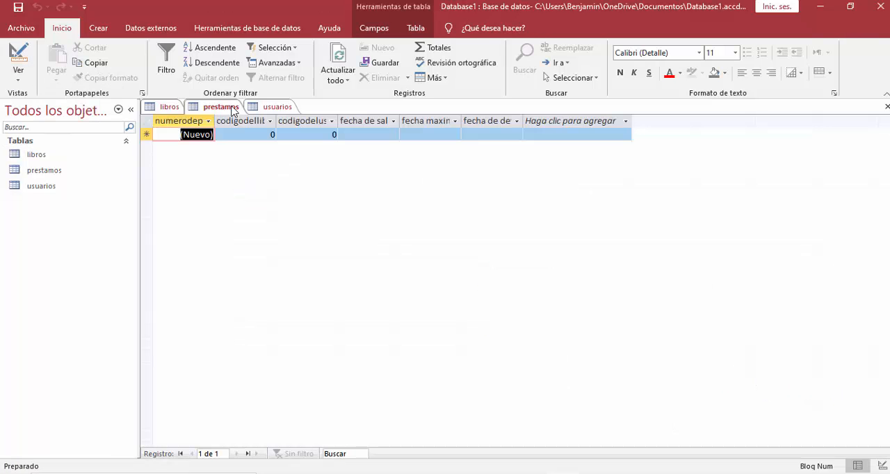
pyautogui.click(268, 108)
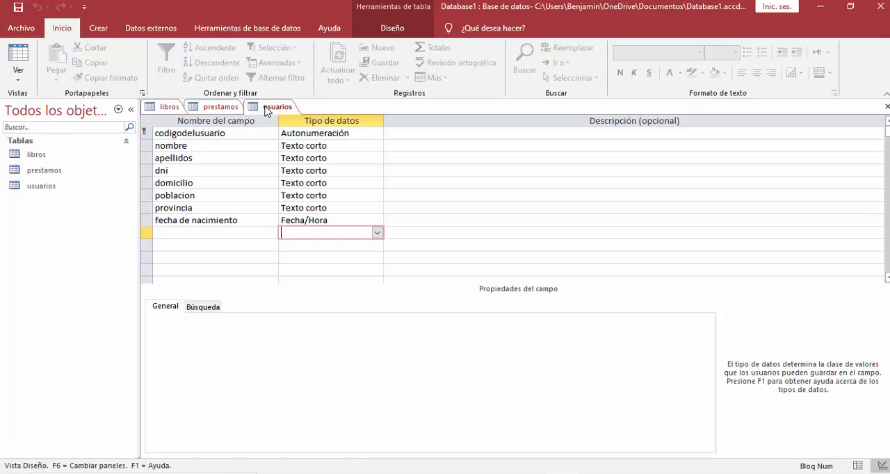
pyautogui.click(20, 80)
pyautogui.click(27, 99)
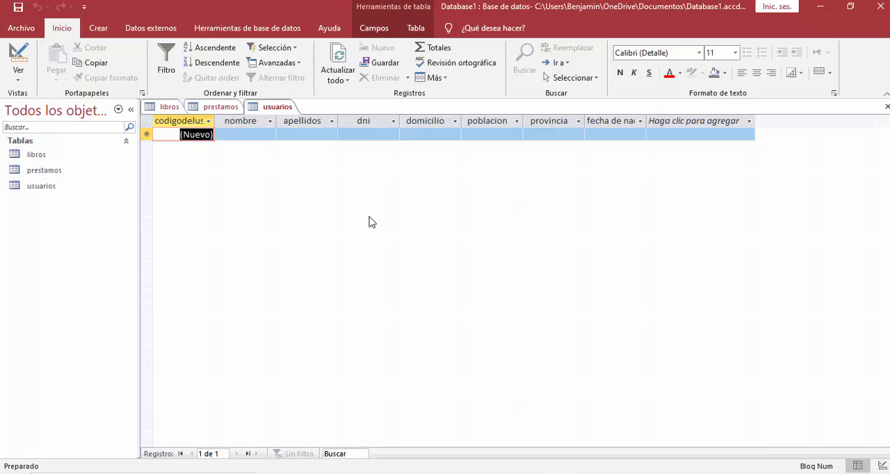
# Close all three open tables.
pyautogui.click(886, 108)
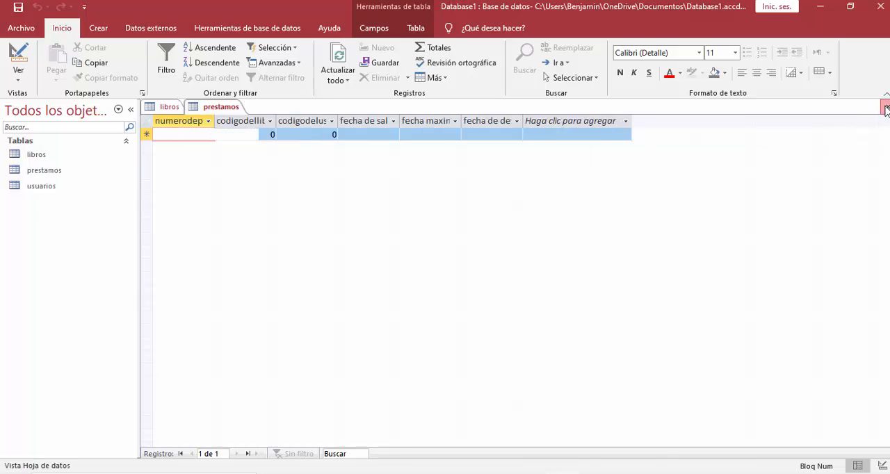
pyautogui.click(886, 108)
pyautogui.click(886, 109)
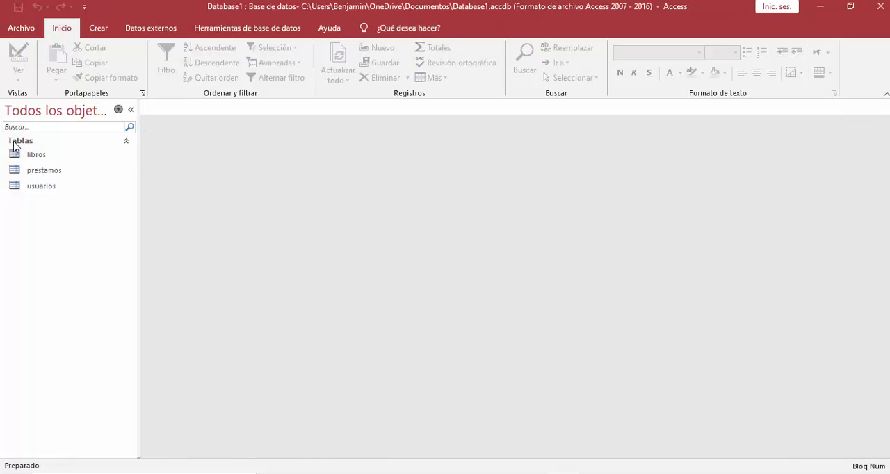
# Open the "libros" table and start its first record with the book name "Don quijote de la Mancha" and the editorial "anaya".
pyautogui.doubleClick(47, 157)
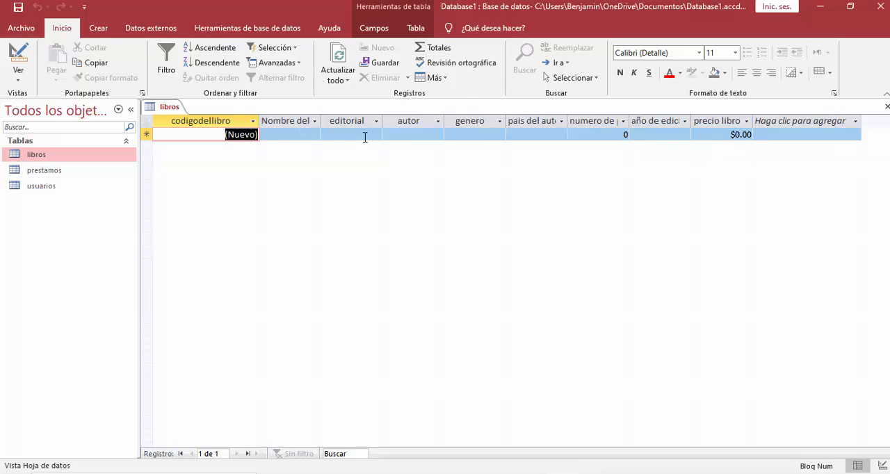
pyautogui.click(297, 135)
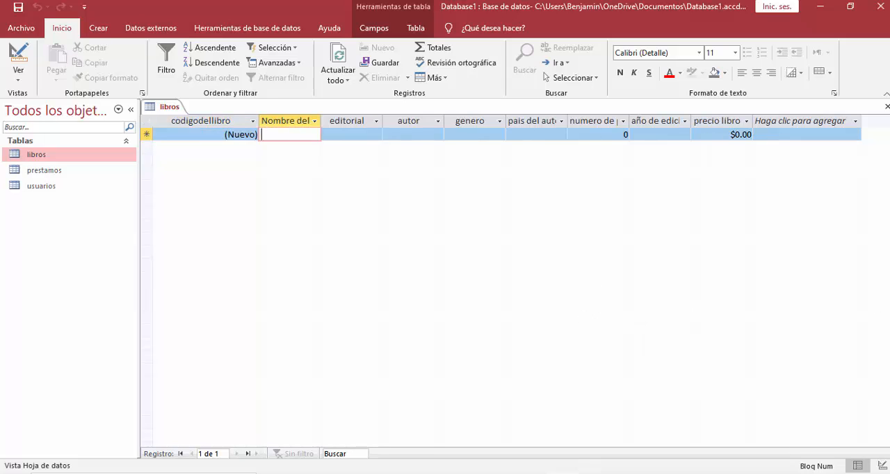
pyautogui.click(499, 473)
pyautogui.write('Don')
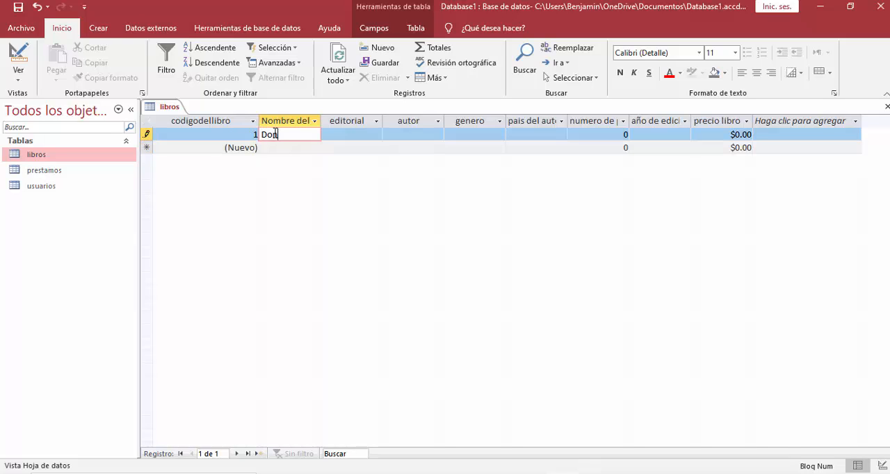
pyautogui.write(' qui')
pyautogui.write('jote de la Ma')
pyautogui.write('ncha i')
pyautogui.press('Tab')
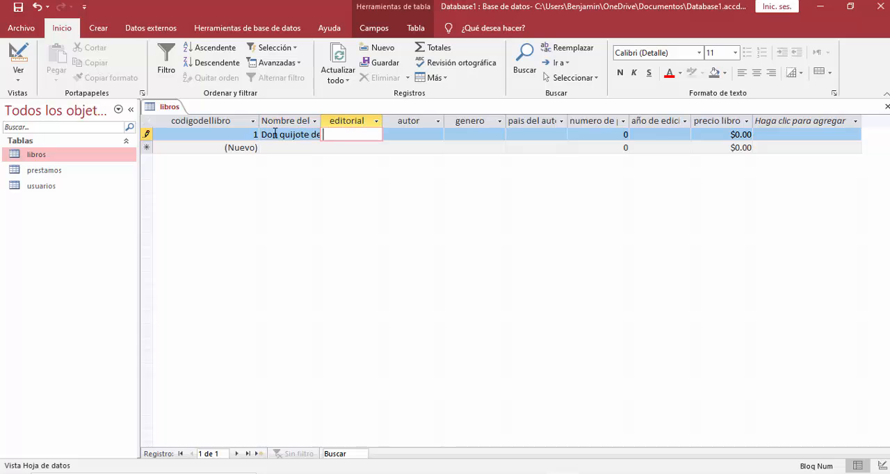
pyautogui.write('anaya')
pyautogui.press('Tab')
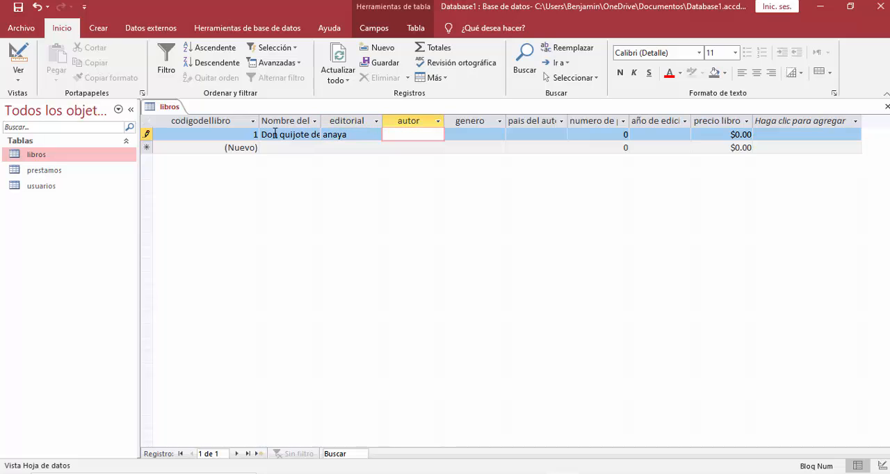
# Enter "Miguel de Cervantes" as the autor and "Caballeresco" as the genero of the first book record.
pyautogui.write('Miguel de ')
pyautogui.write('Cervantes')
pyautogui.press('Tab')
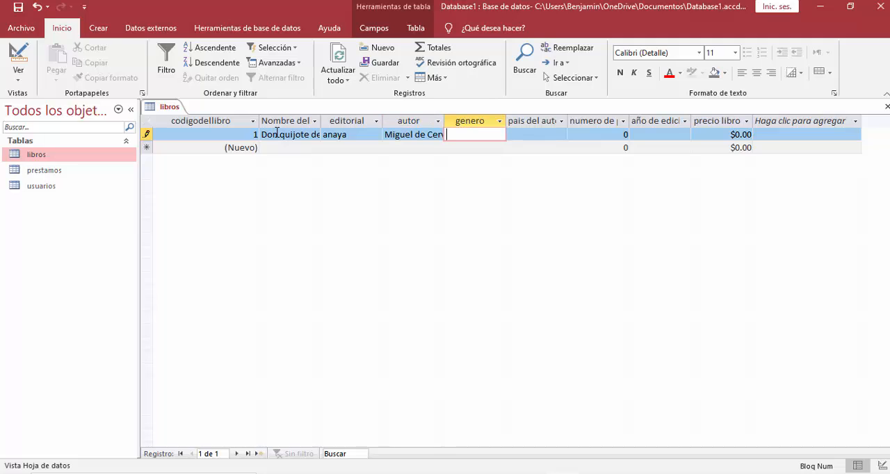
pyautogui.write('Caballeresco')
pyautogui.press('Tab')
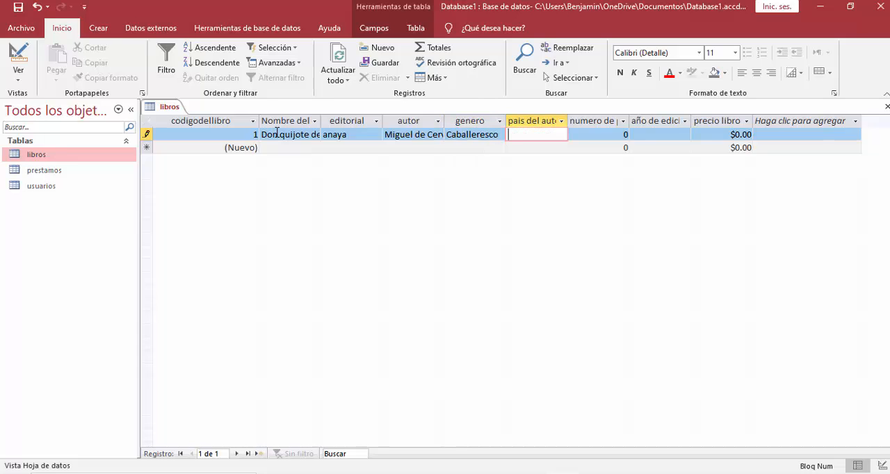
# Fill in the book's author country "España", page count 517 and edition year 1991.
pyautogui.write('España')
pyautogui.press('Tab')
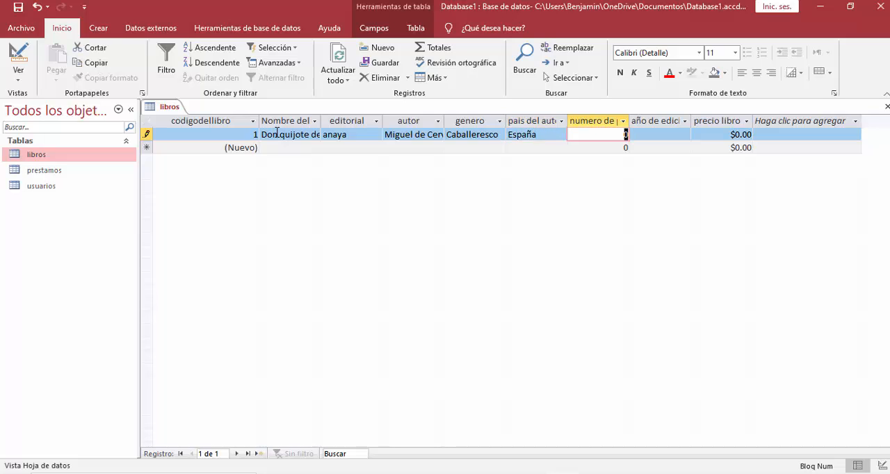
pyautogui.write('517')
pyautogui.press('Tab')
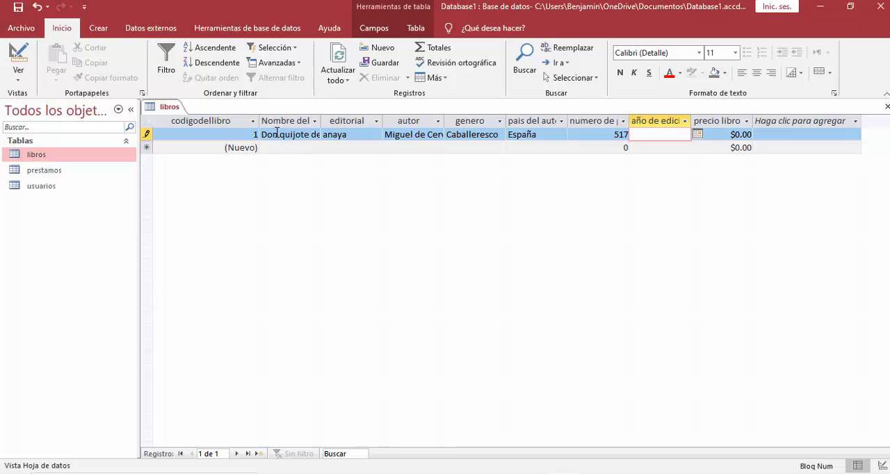
pyautogui.write('1991')
pyautogui.press('Tab')
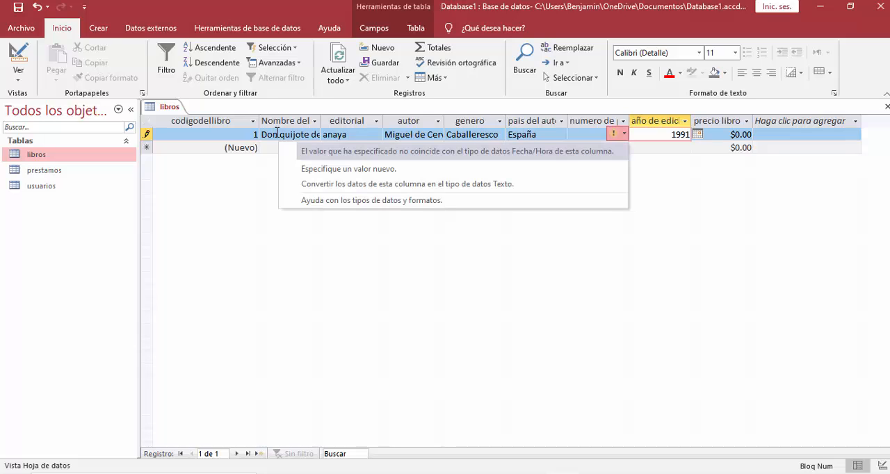
pyautogui.click(698, 134)
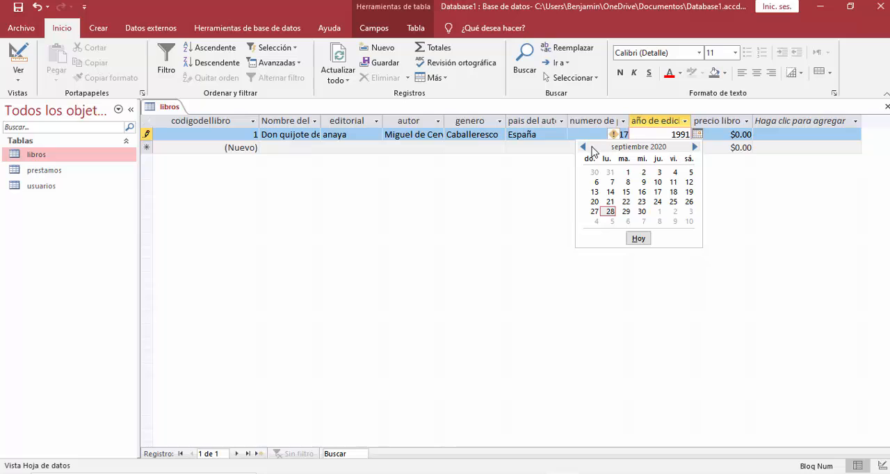
pyautogui.click(583, 146)
pyautogui.click(583, 147)
pyautogui.doubleClick(585, 148)
pyautogui.tripleClick(585, 148)
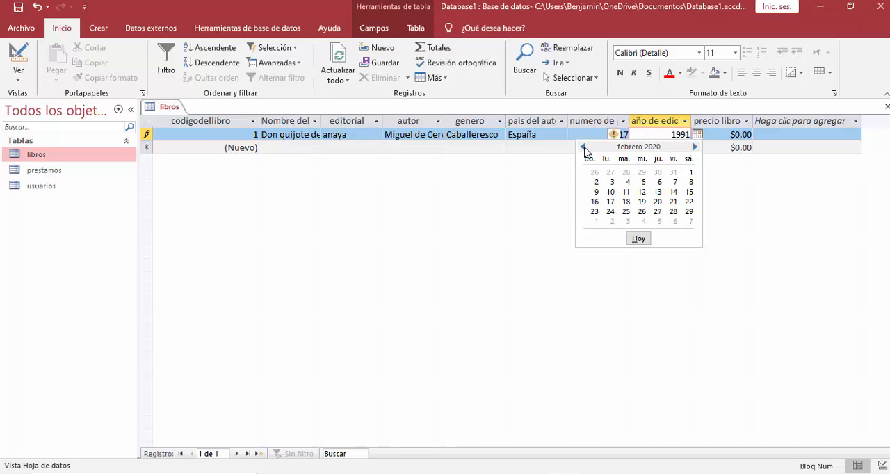
pyautogui.click(585, 147)
pyautogui.tripleClick(585, 147)
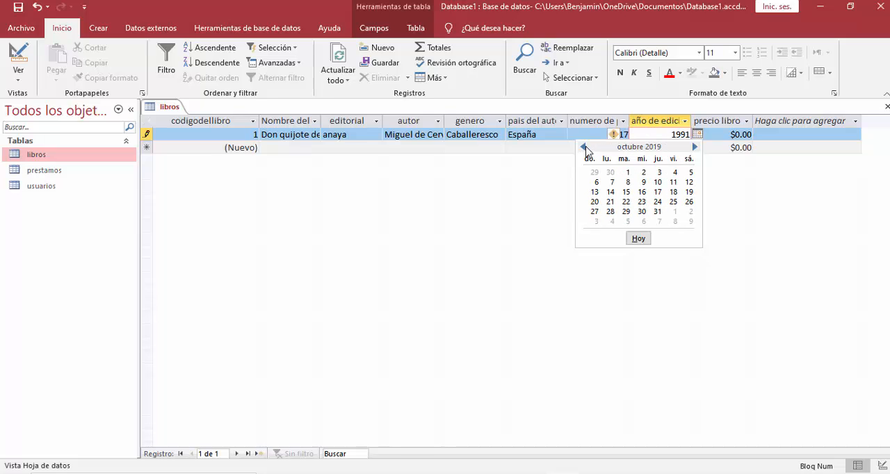
# Complete the book's edition date as 01/01/1991 by adding the day and month before the year.
pyautogui.click(653, 135)
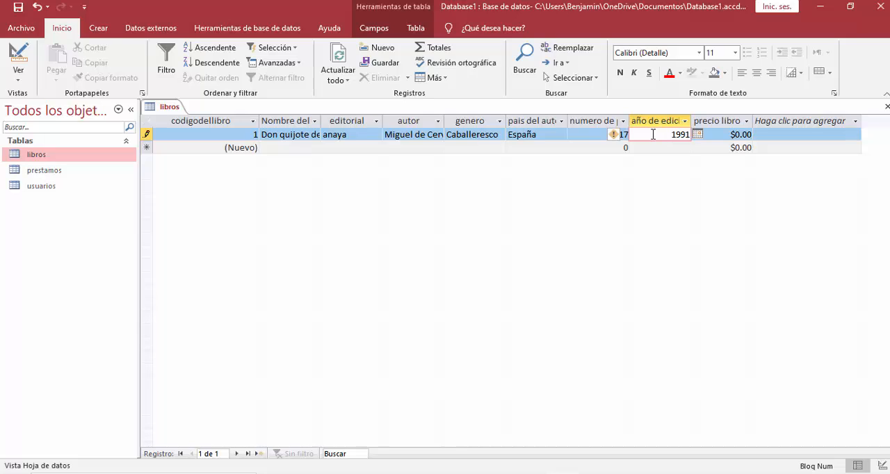
pyautogui.write('01/01/')
pyautogui.press('Tab')
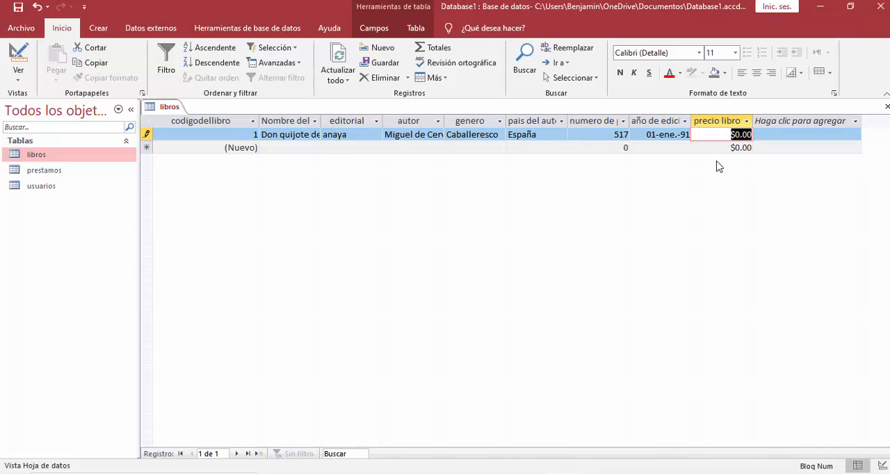
# Set the "precio libro" of the first book record to 2750 and finish the record.
pyautogui.write('2')
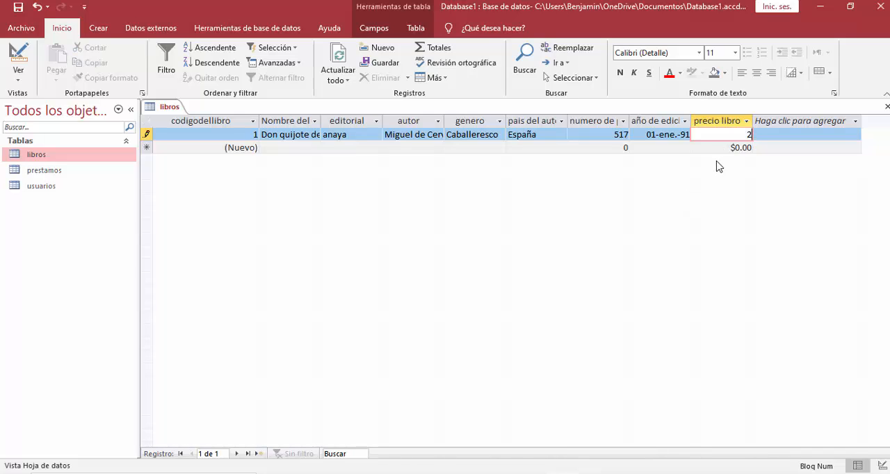
pyautogui.write('750')
pyautogui.press('Return')
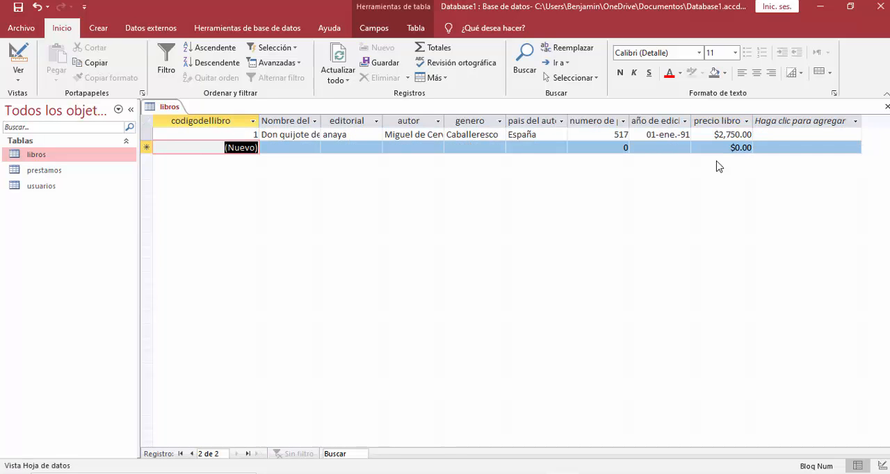
# Save the "libros" table and select the "usuarios" table among the database objects.
pyautogui.rightClick(169, 109)
pyautogui.click(198, 115)
pyautogui.click(68, 175)
pyautogui.click(63, 186)
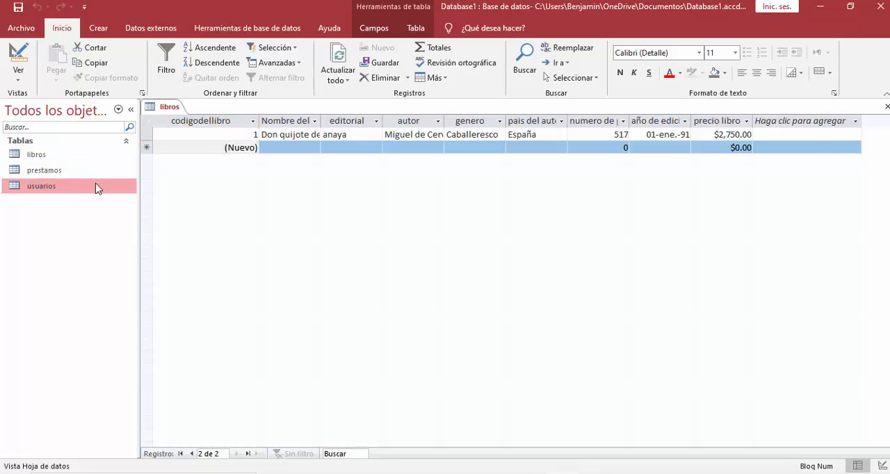